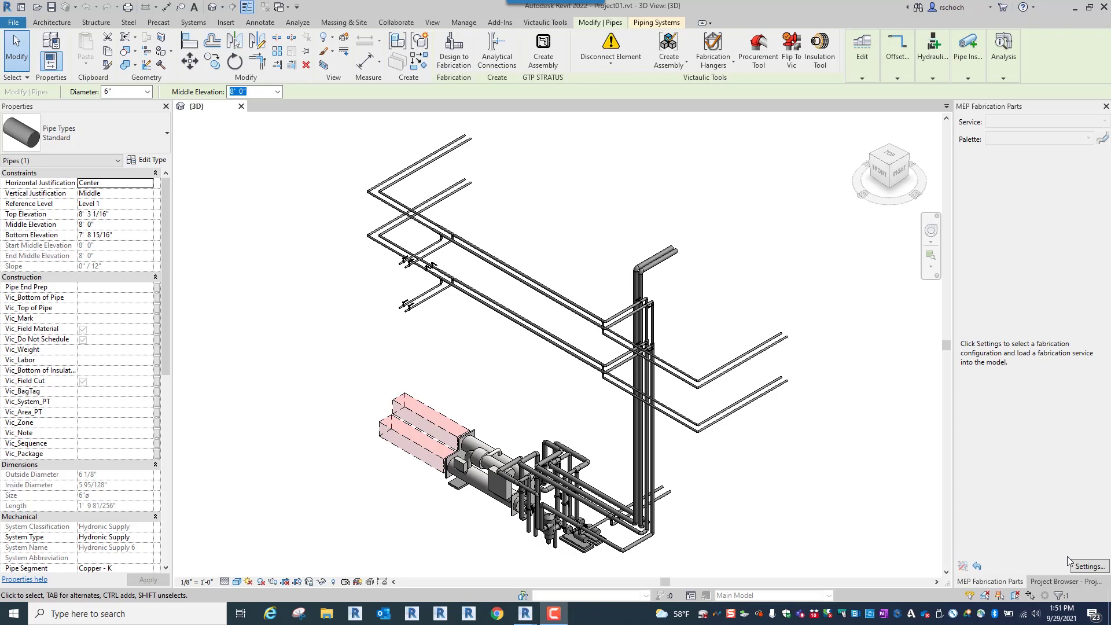
- Pan and zoom the 3D view to centre the small Hydronic Supply 6 pipe run
click(1070, 562)
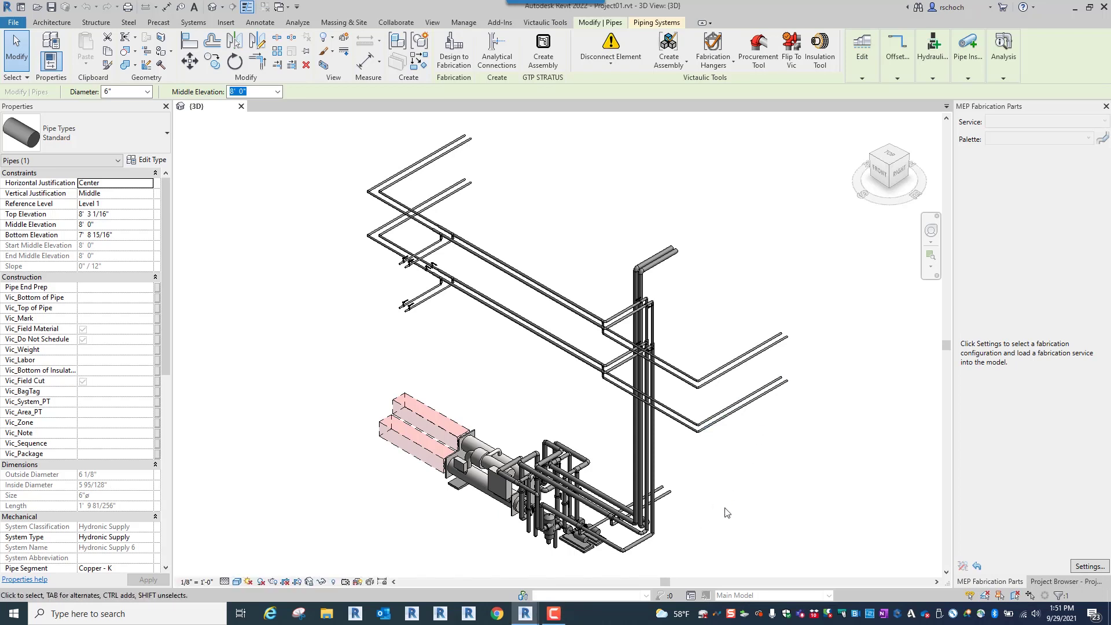
middle_drag(743, 492, 826, 291)
scroll(481, 406, up, 2)
middle_drag(520, 409, 613, 390)
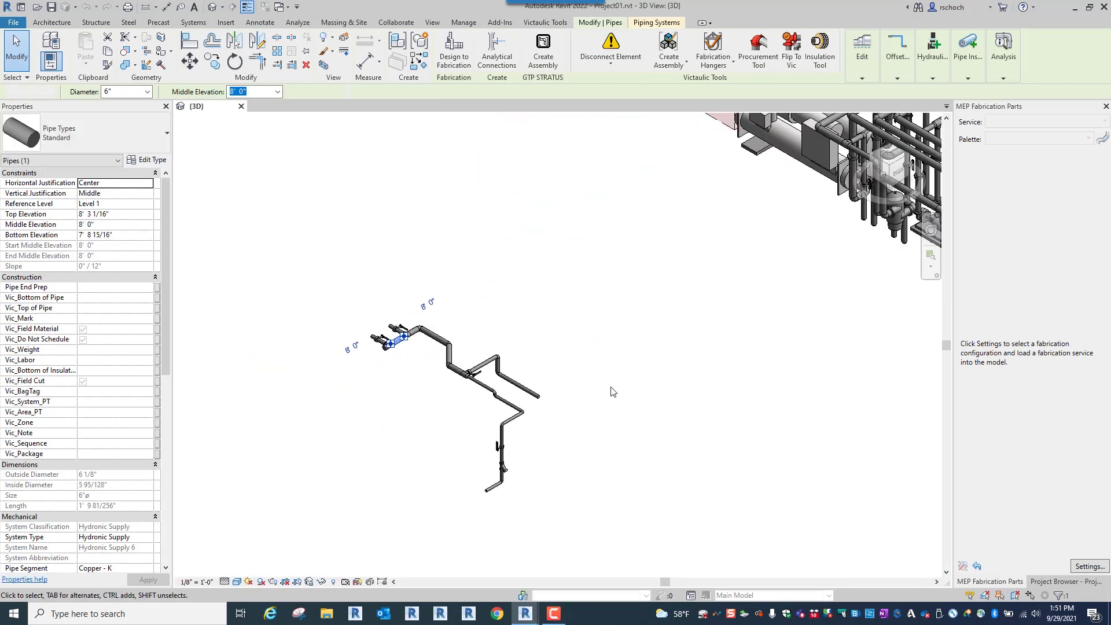
- Clear the selection, zoom in, and window-select every pipe and fitting in the run
key(Escape)
scroll(344, 388, up, 4)
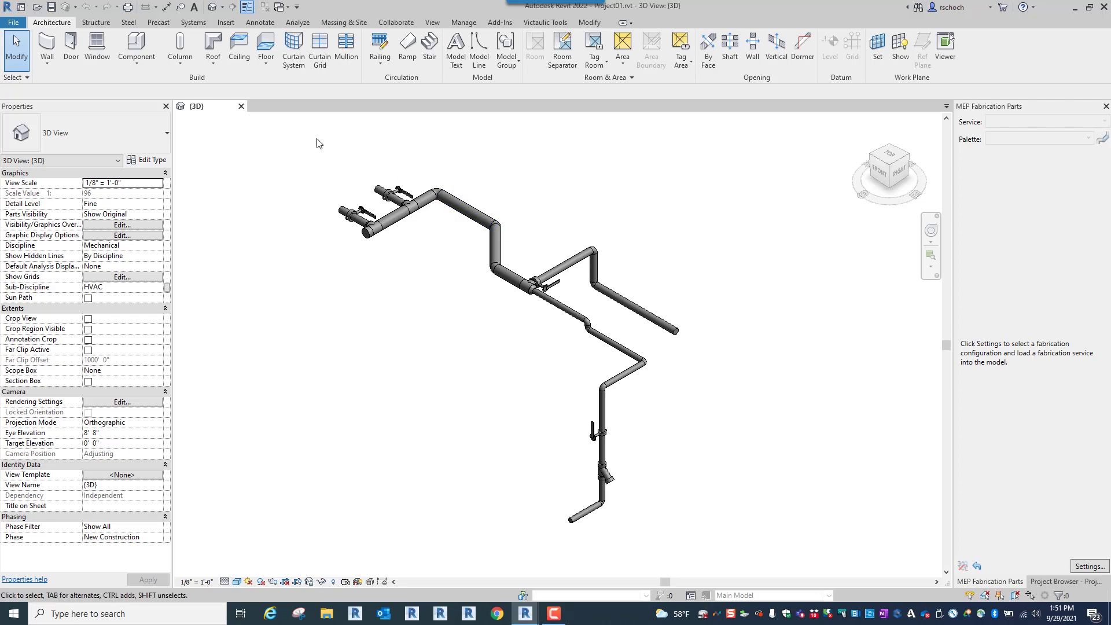
drag(313, 141, 752, 549)
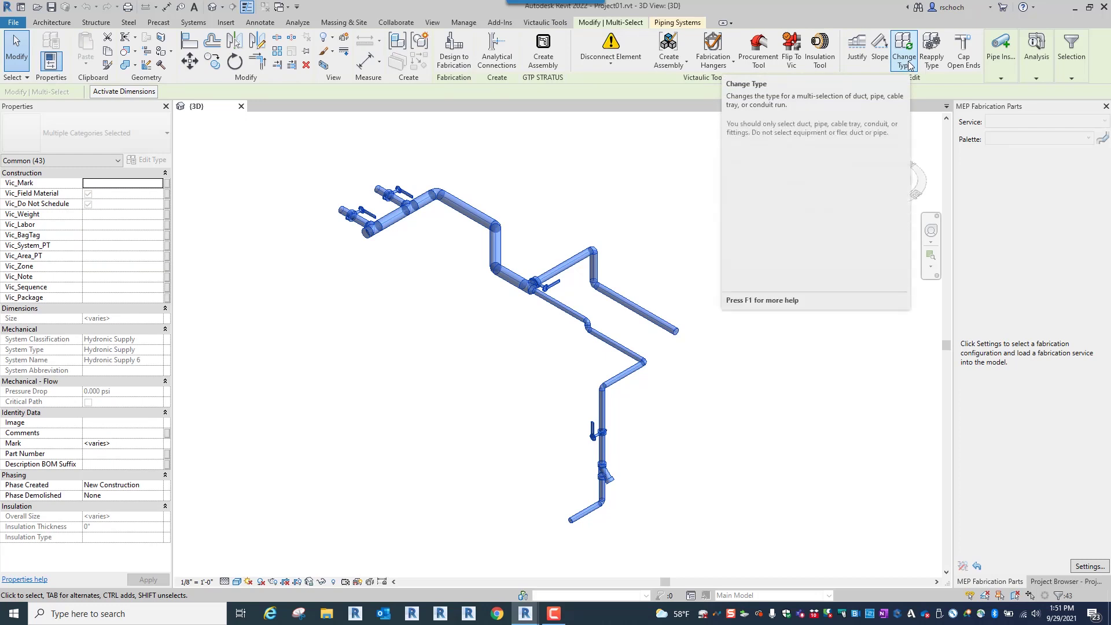
- Switch all selected pipes to the Chilled Water pipe type with Change Type
click(910, 64)
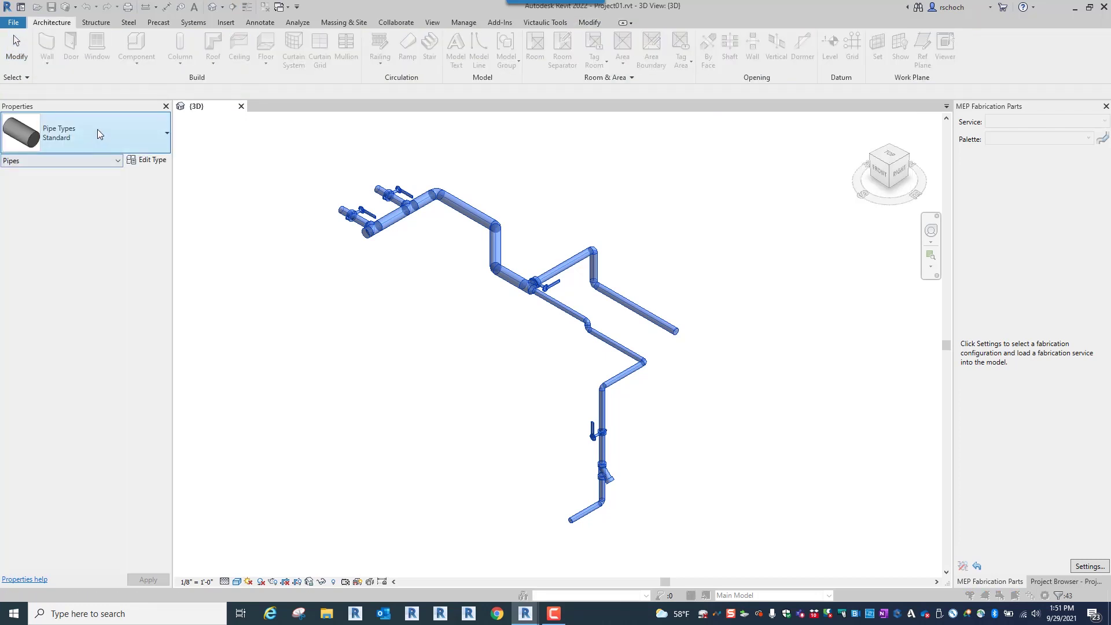
click(97, 129)
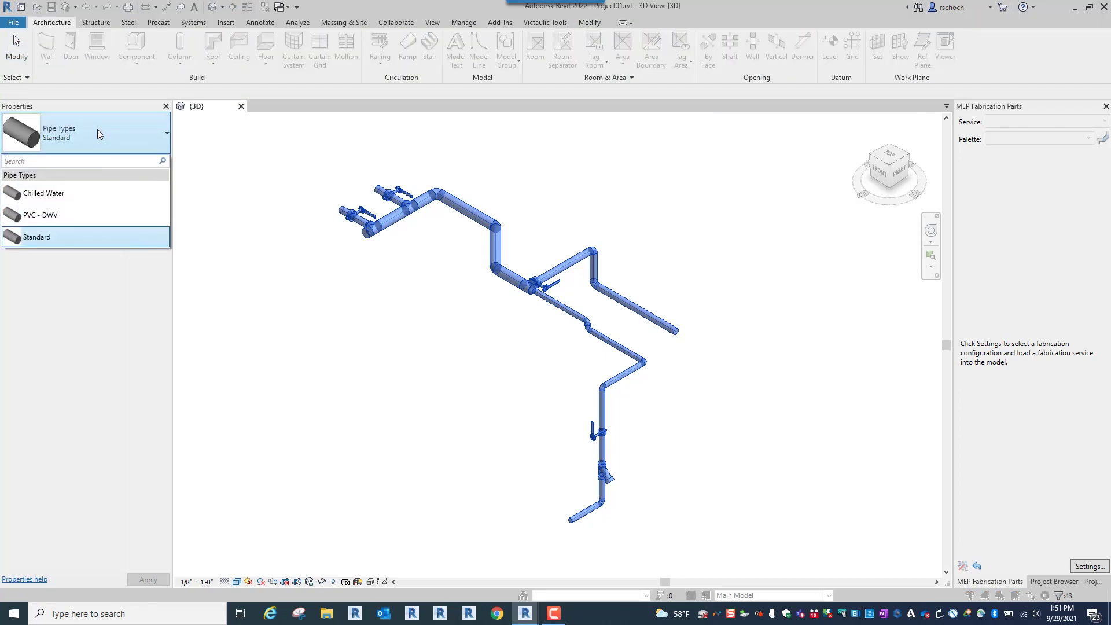
click(79, 200)
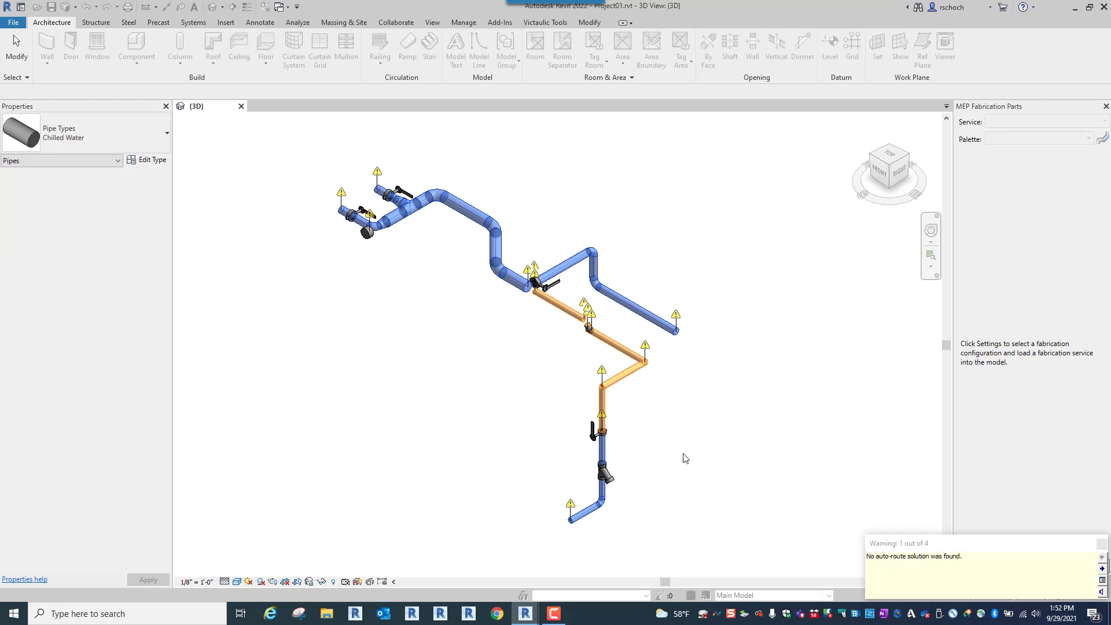
scroll(348, 218, up, 4)
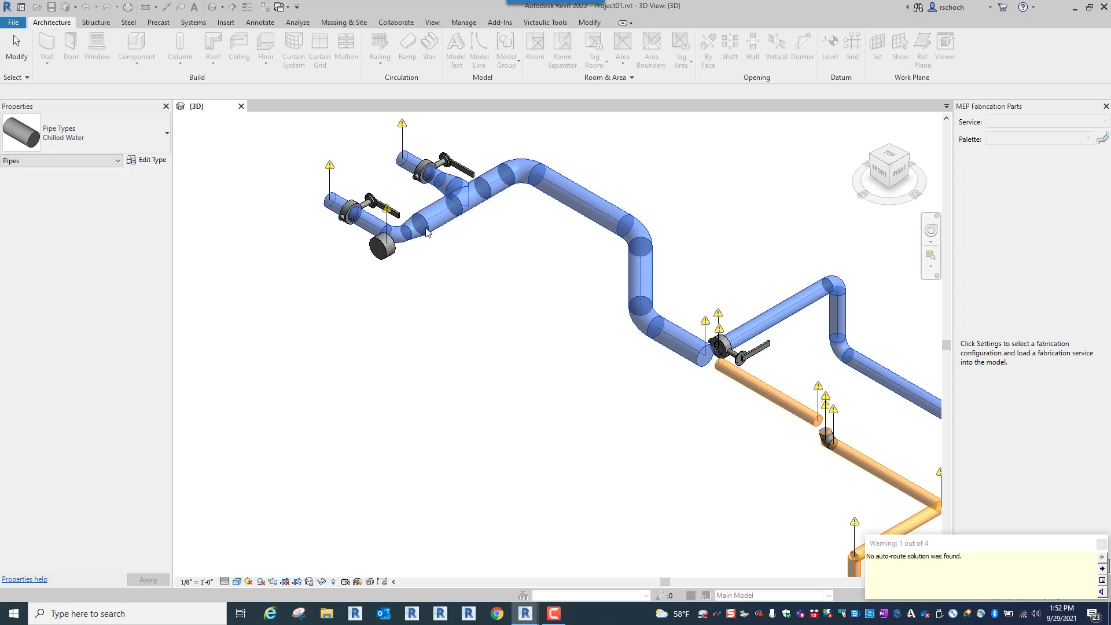
scroll(438, 269, down, 1)
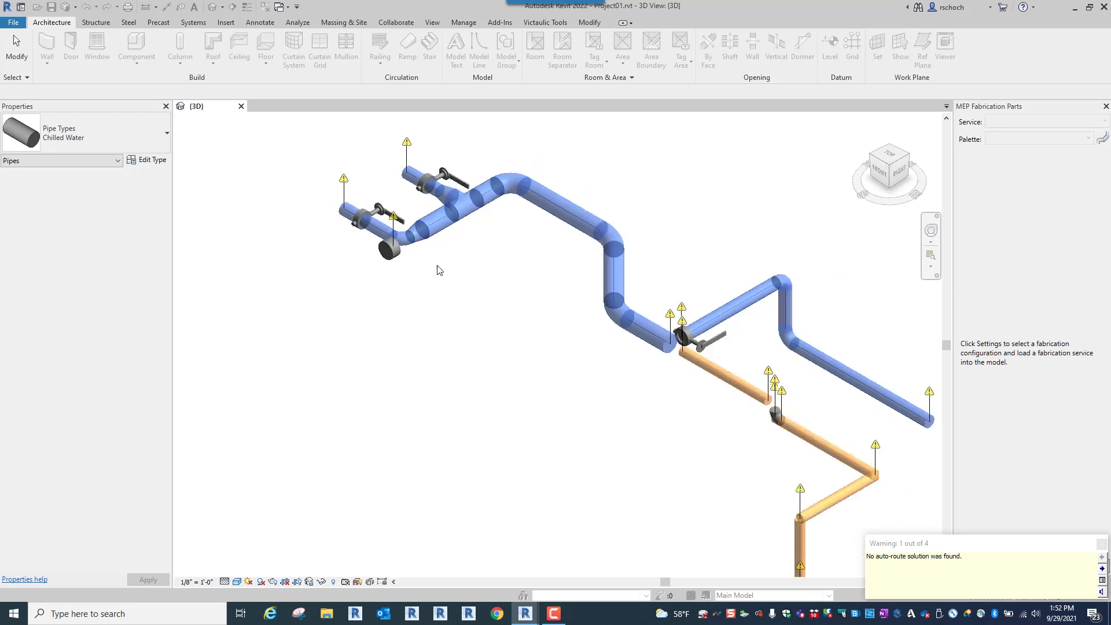
scroll(438, 269, down, 1)
middle_drag(464, 271, 393, 231)
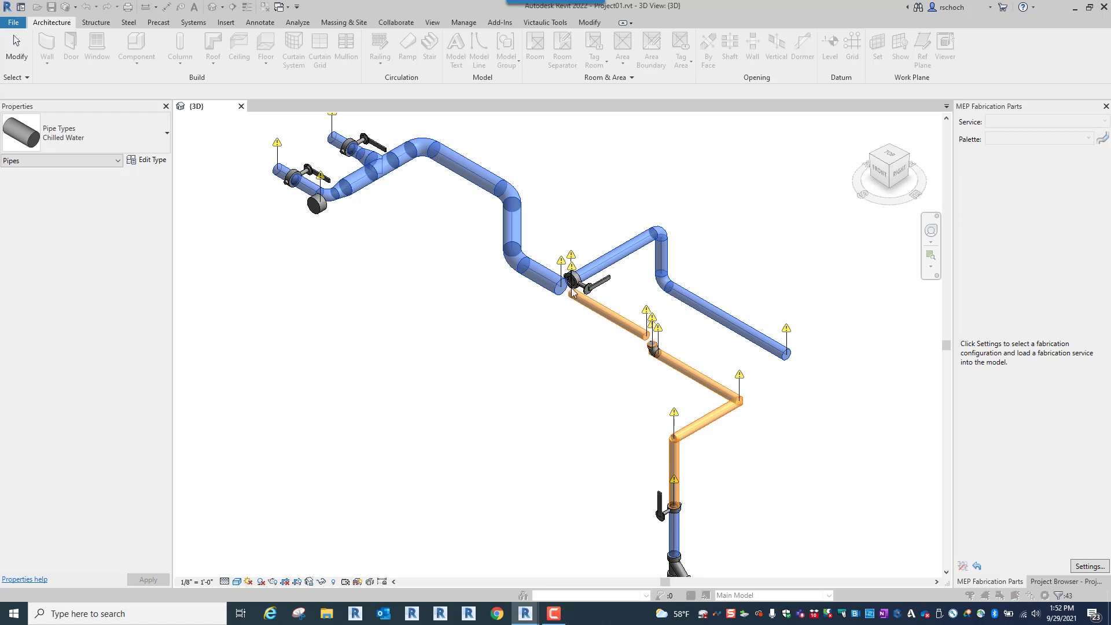
scroll(536, 324, up, 3)
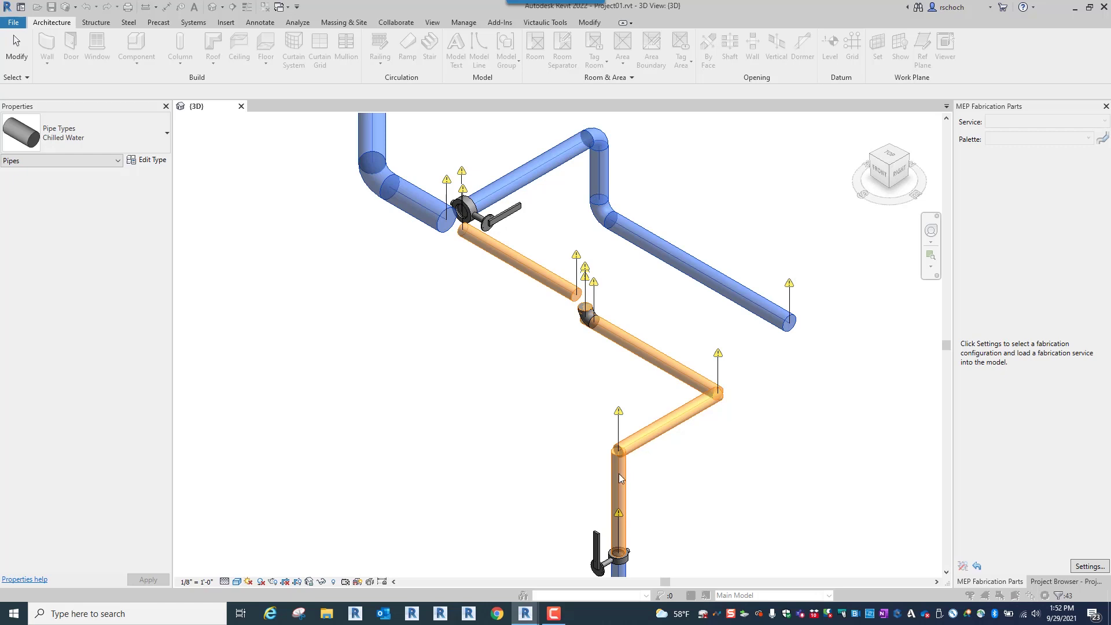
scroll(633, 483, down, 2)
scroll(633, 483, down, 3)
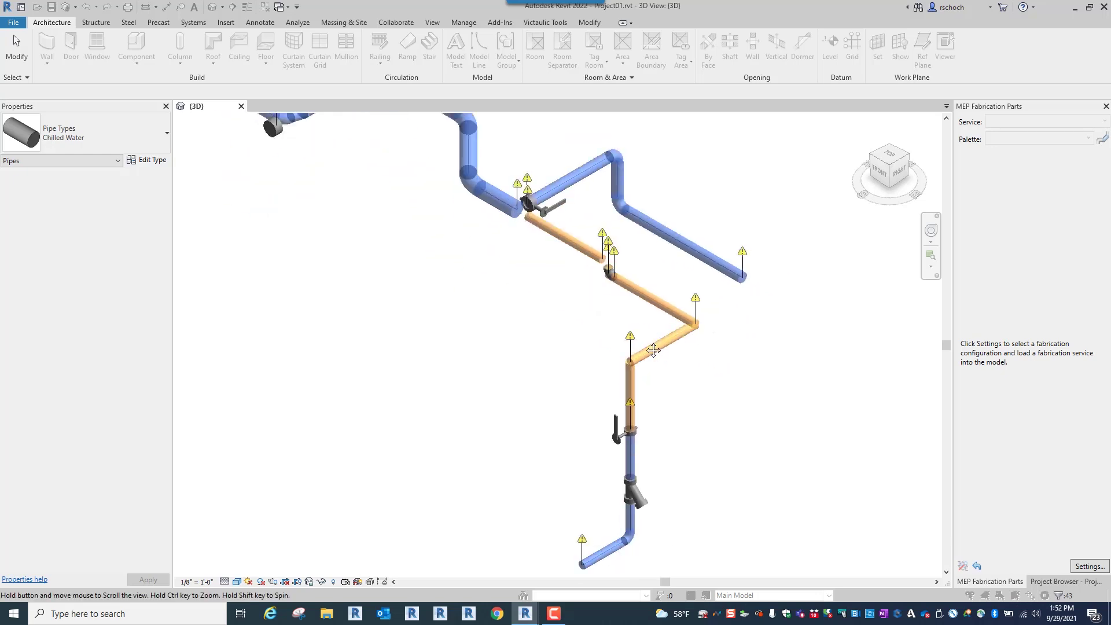
scroll(629, 403, down, 1)
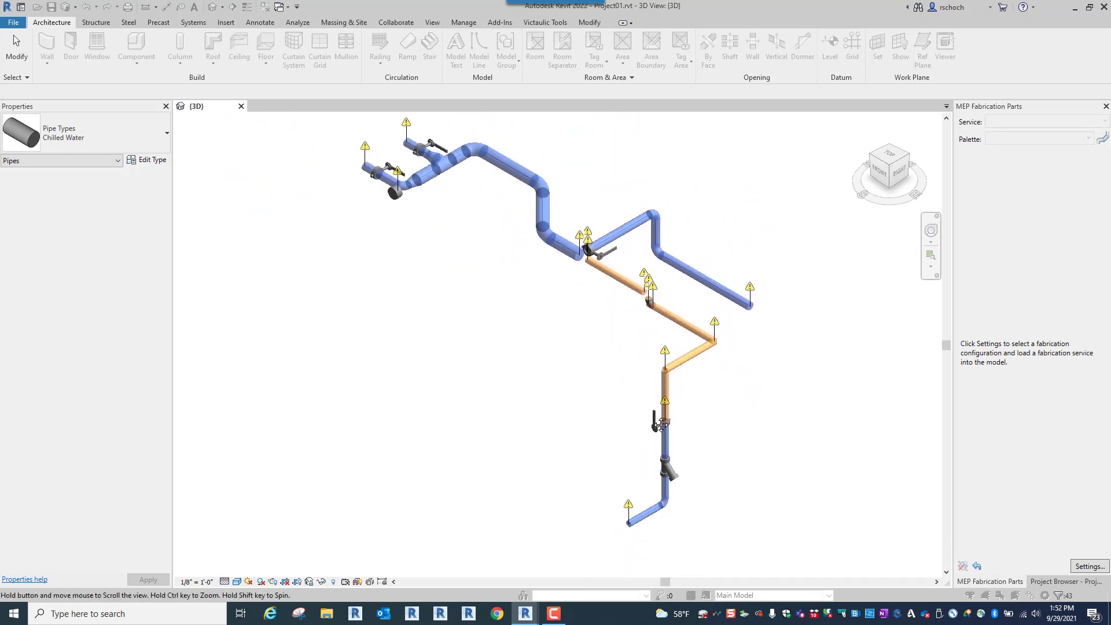
middle_drag(629, 403, 671, 431)
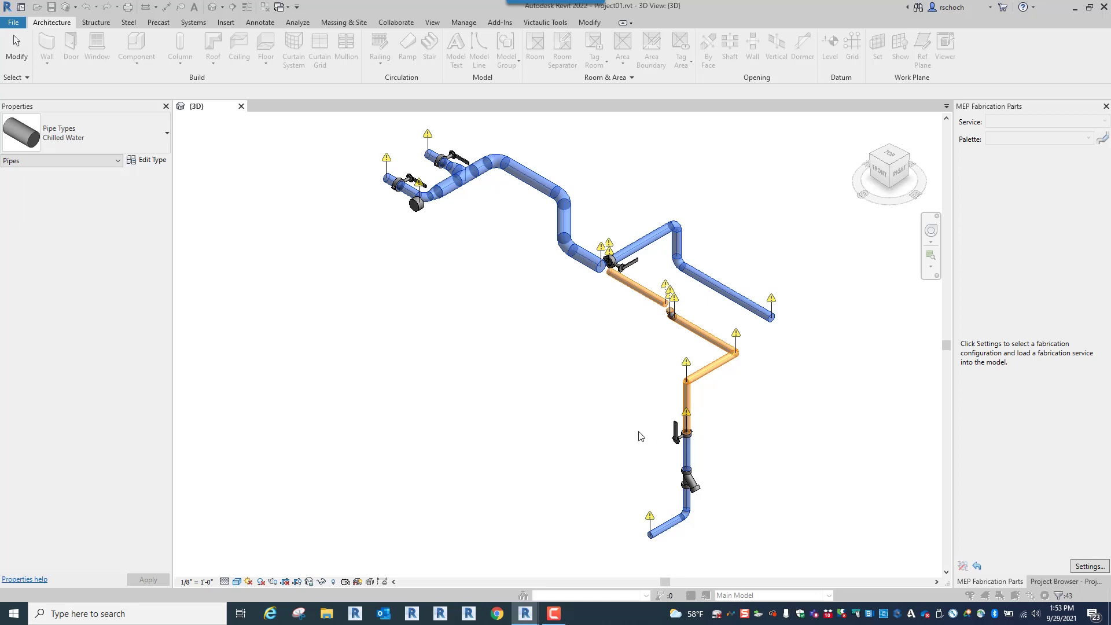
- Undo the Chilled Water type change and window-select the whole pipe run again
key(Escape)
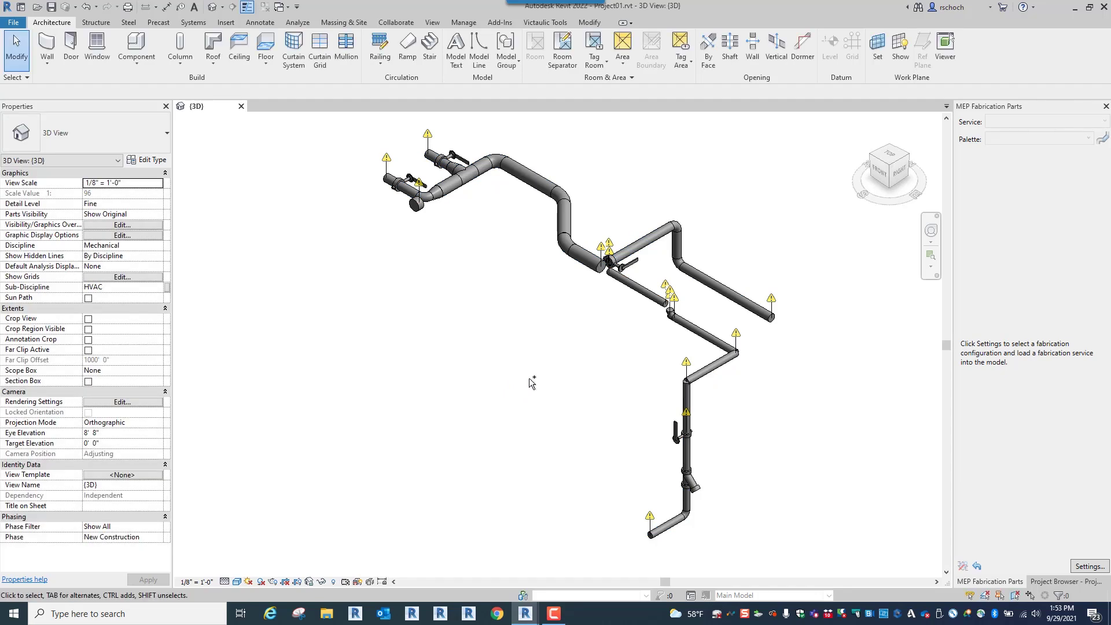
key(ctrl+z)
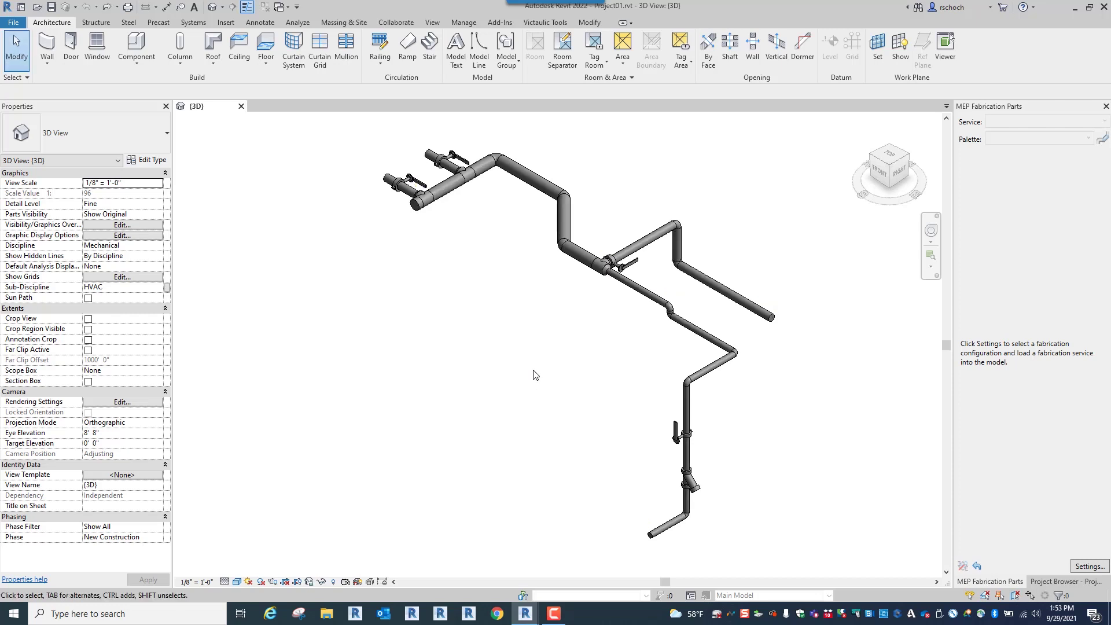
scroll(509, 360, down, 1)
middle_drag(509, 359, 451, 354)
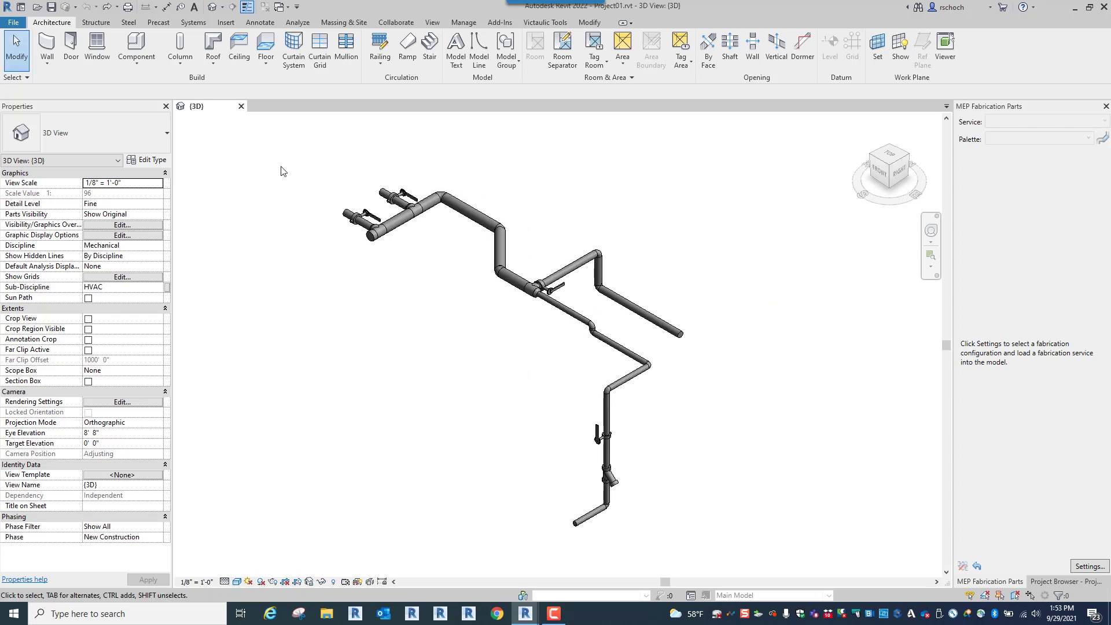
drag(271, 145, 727, 551)
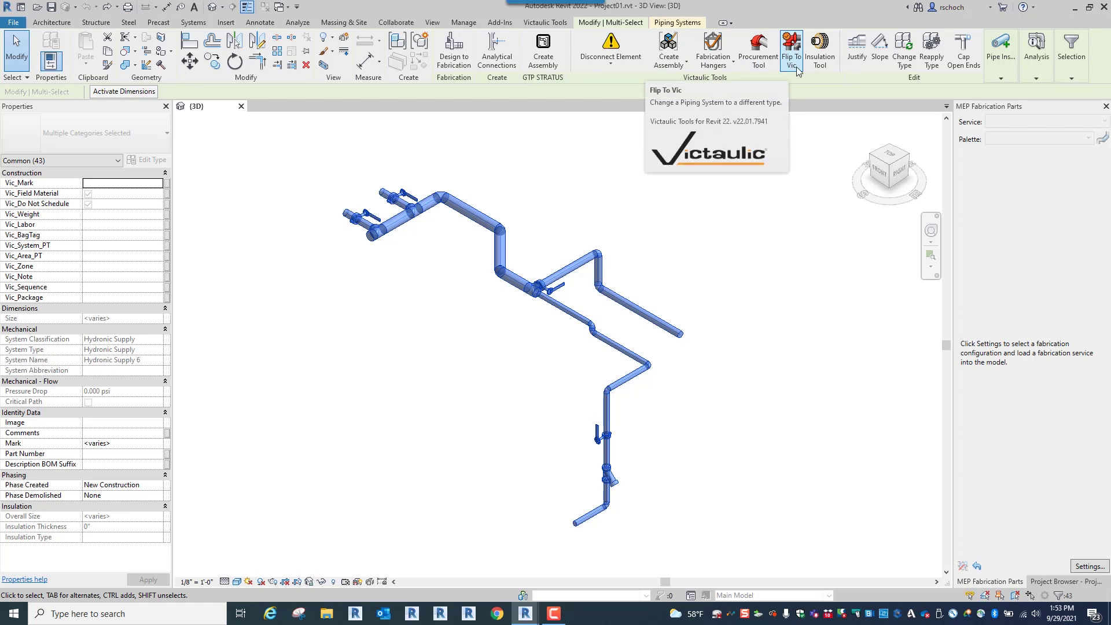
- Start Flip To Vic with Standard as the existing pipe type and browse the Victaulic types
click(796, 67)
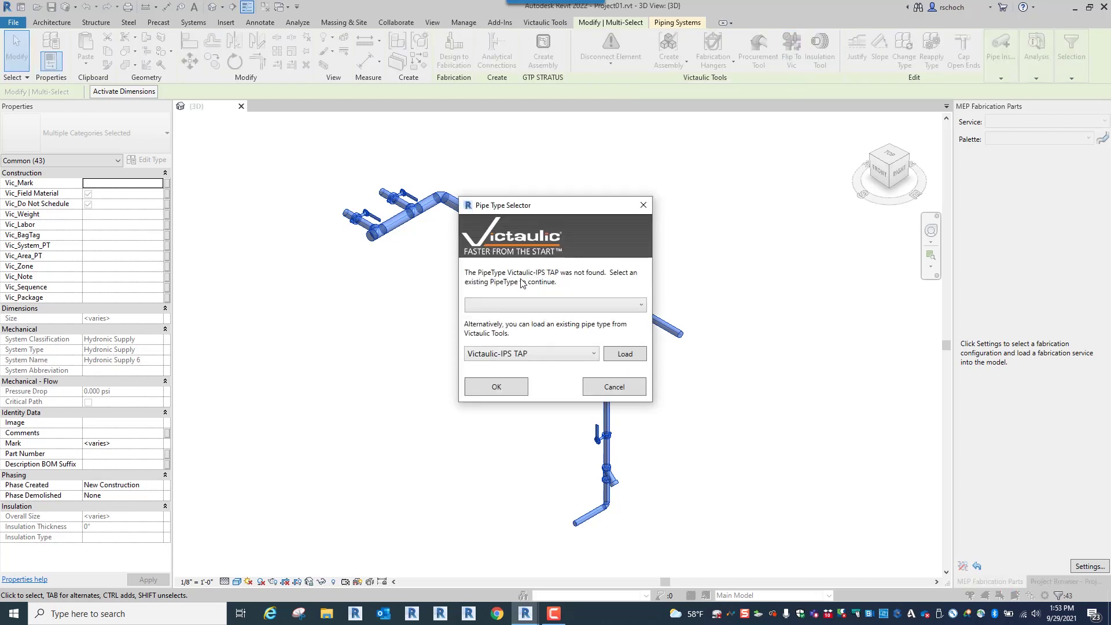
click(523, 306)
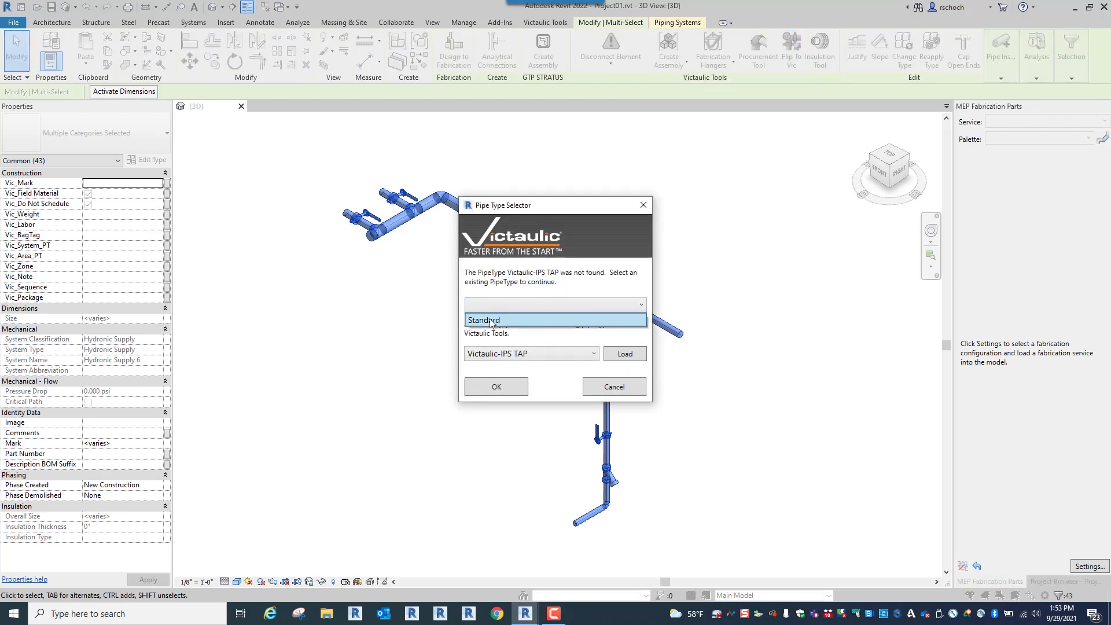
click(487, 320)
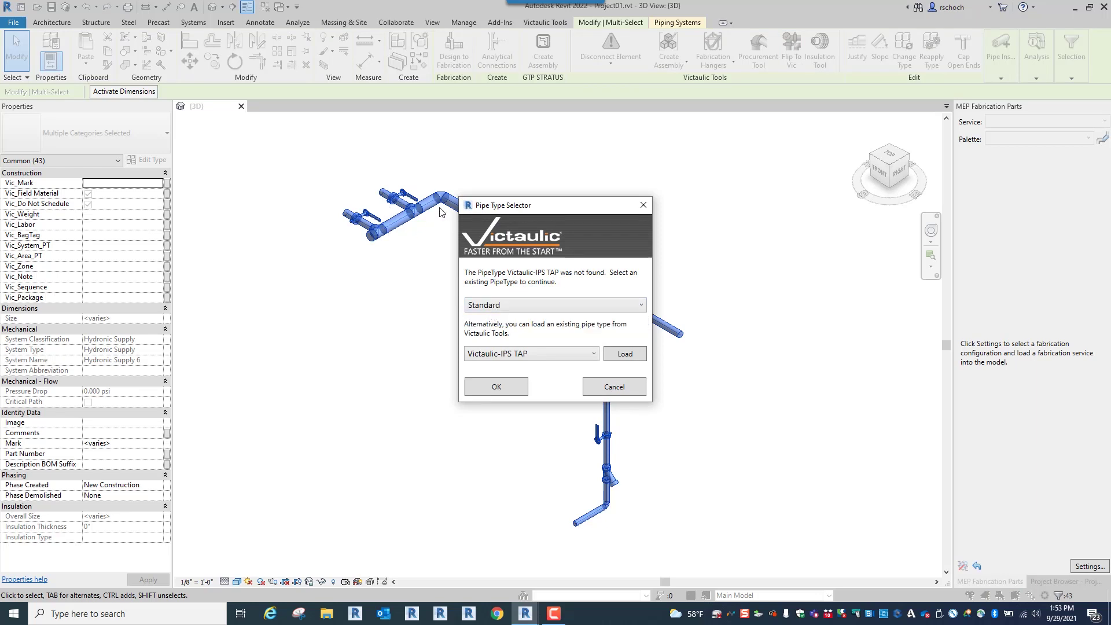
click(538, 356)
scroll(503, 492, up, 3)
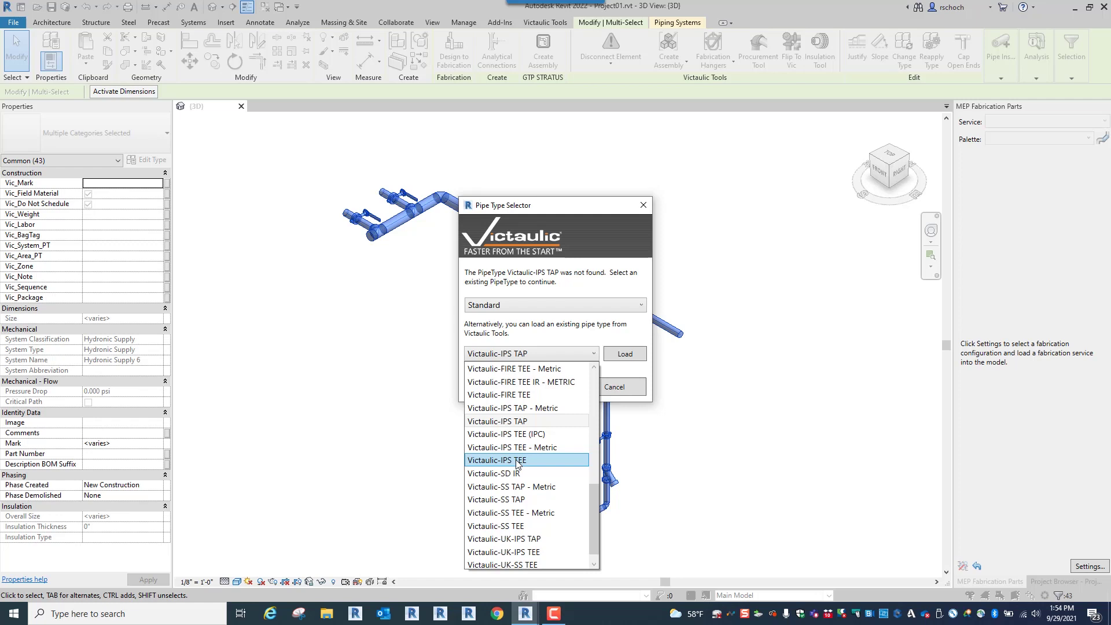
- Load the Victaulic-IPS TEE pipe type as the substitute existing type
click(517, 461)
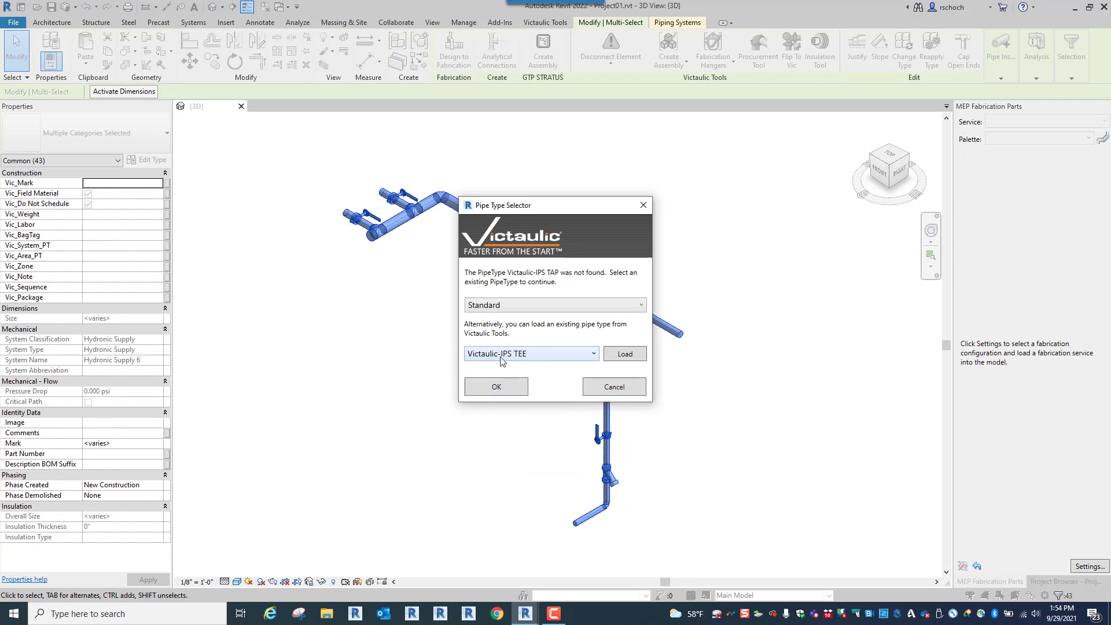
click(636, 356)
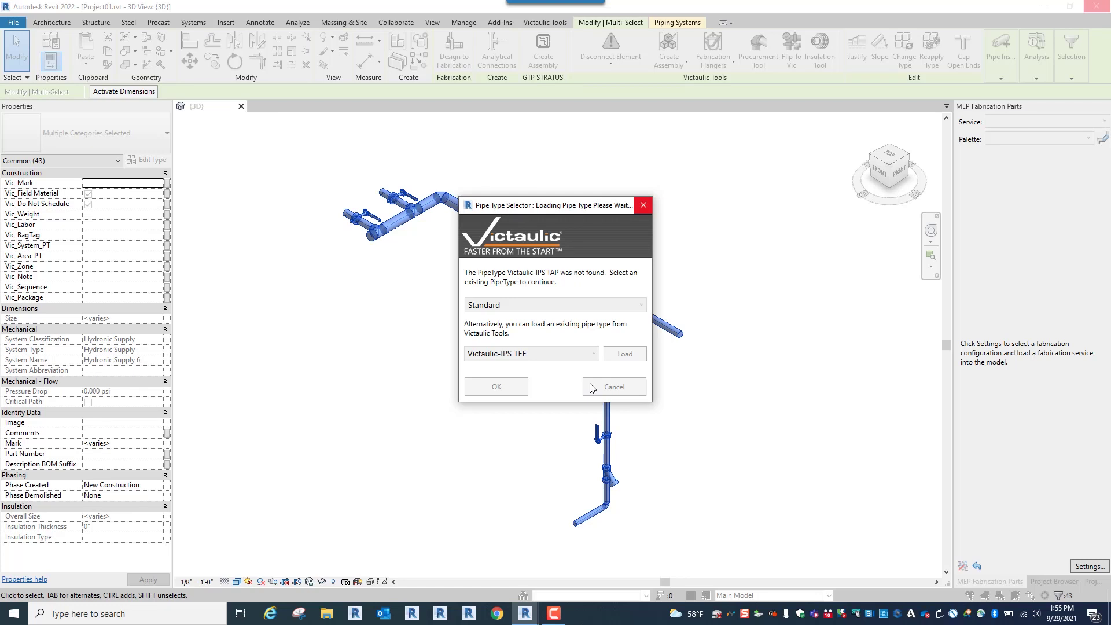
click(613, 386)
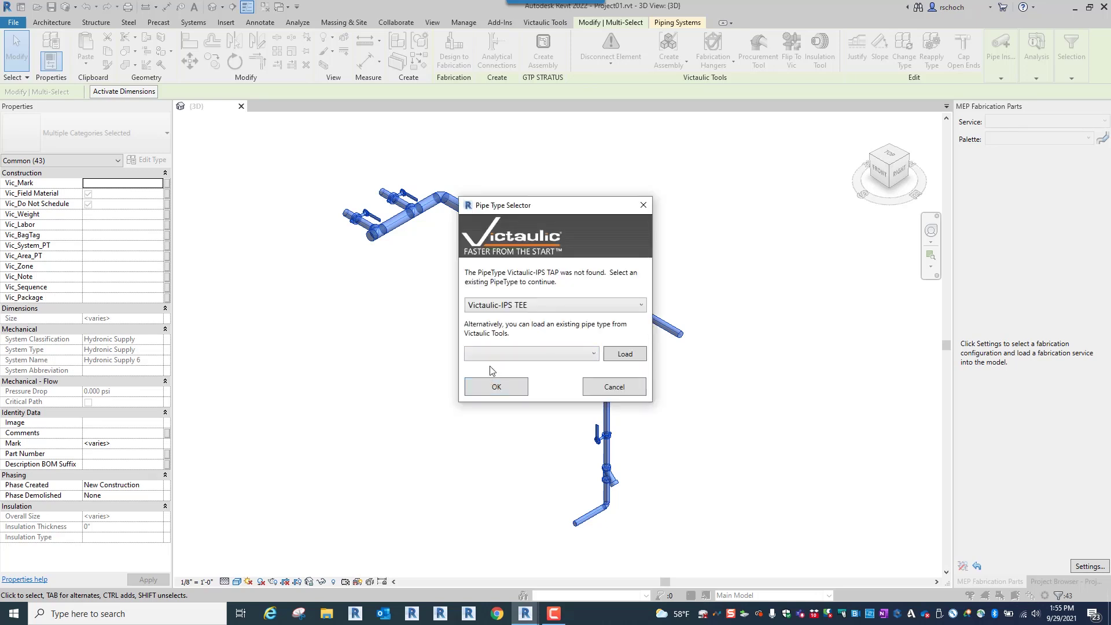
- Load the Victaulic-IPS TAP pipe type, keeping Victaulic-IPS TEE as the existing type
click(525, 305)
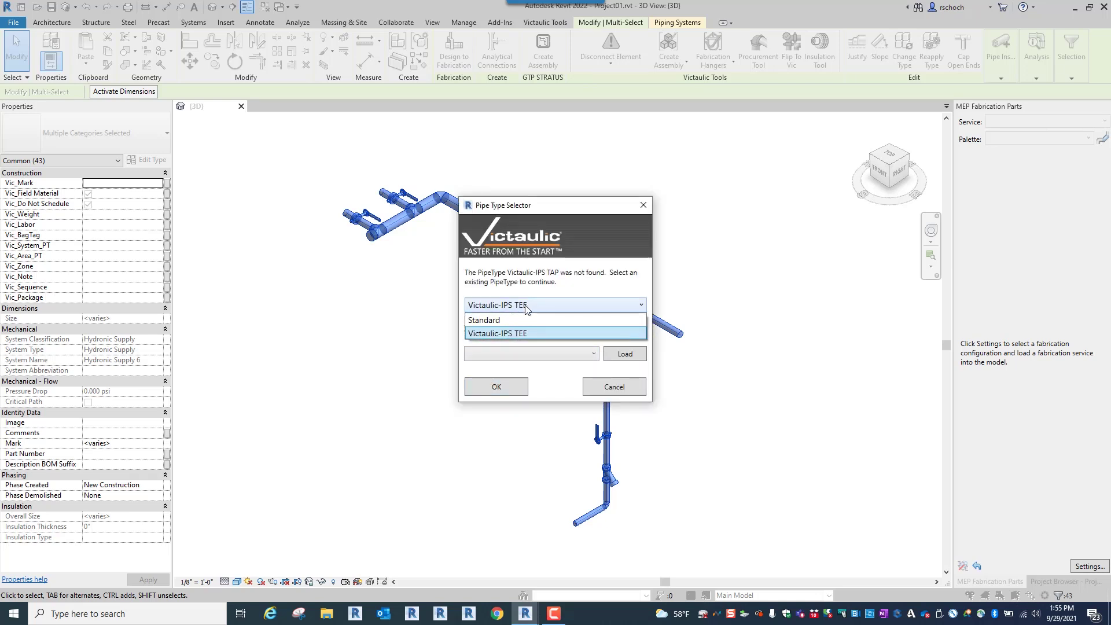
click(508, 331)
click(528, 360)
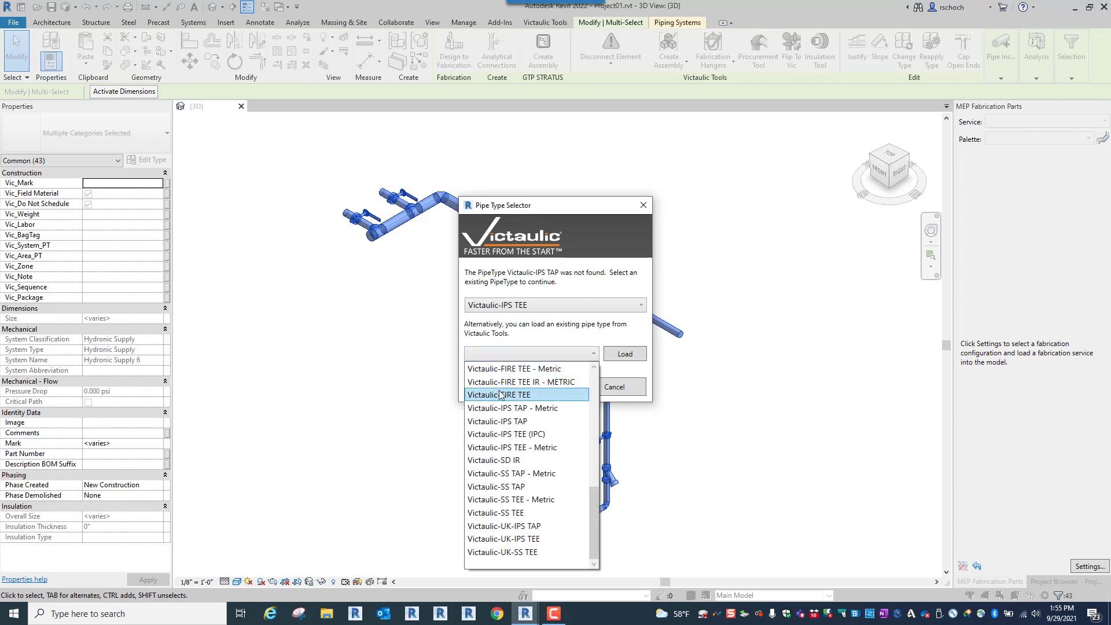
click(519, 422)
click(626, 355)
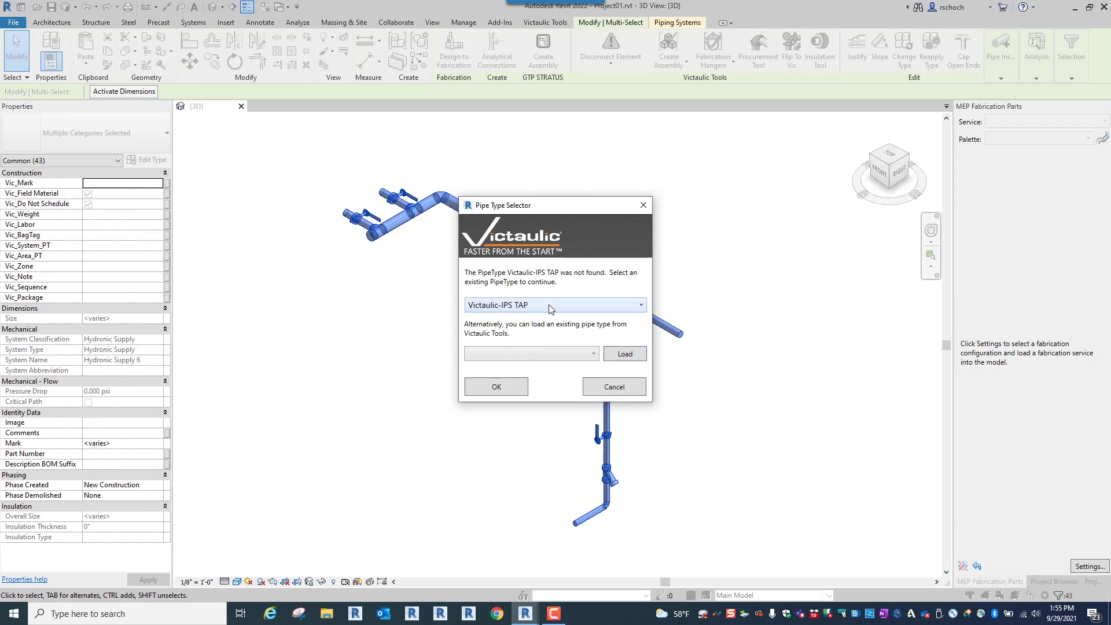
- Set Victaulic-IPS TEE as the flip's pipe type and confirm
click(550, 306)
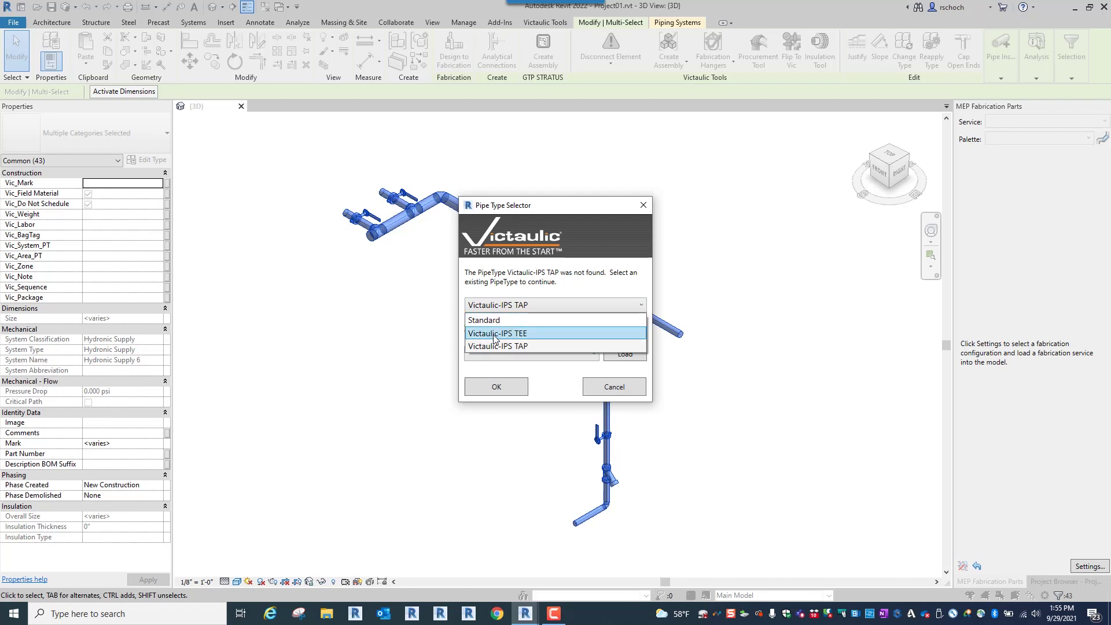
click(495, 339)
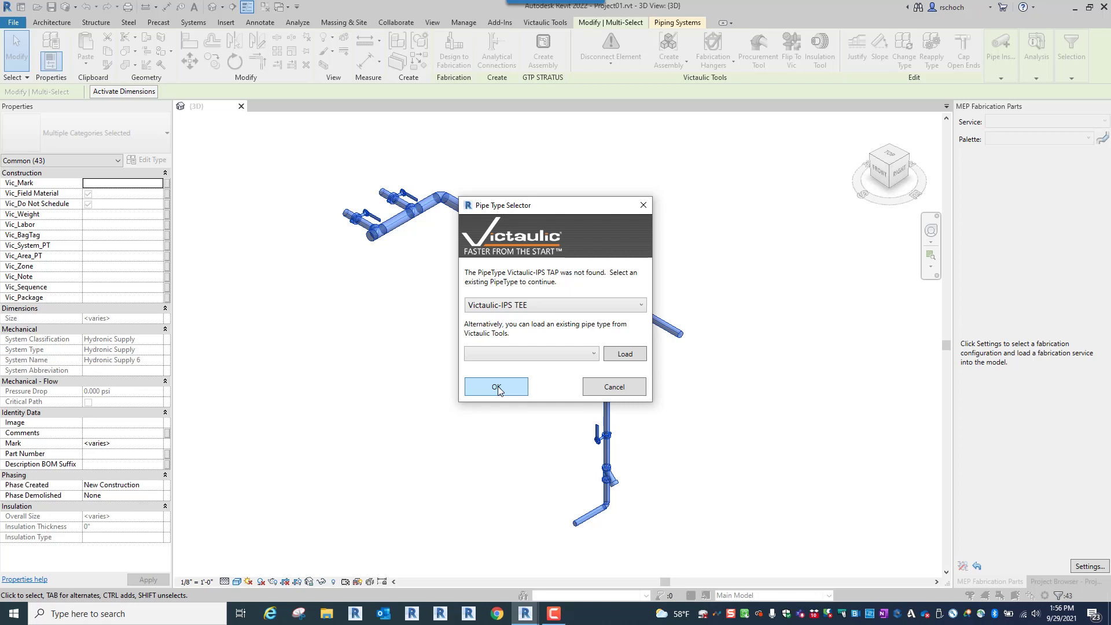
click(496, 388)
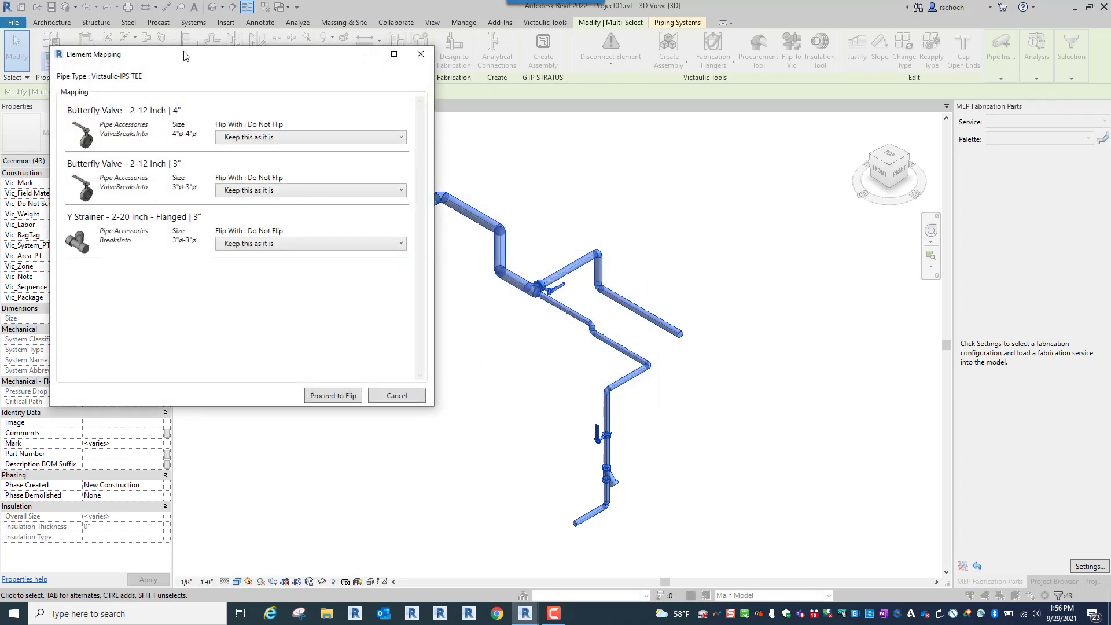
- Move Element Mapping aside and review the 4" butterfly valve's flip choices without changing them
drag(245, 71, 806, 95)
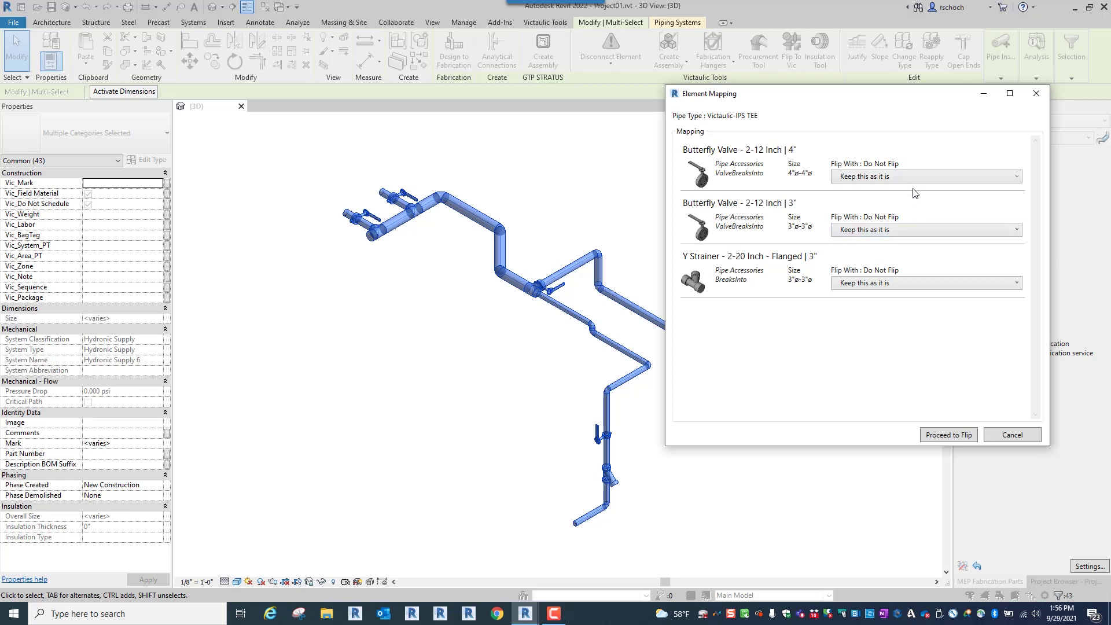
click(895, 177)
scroll(891, 226, down, 2)
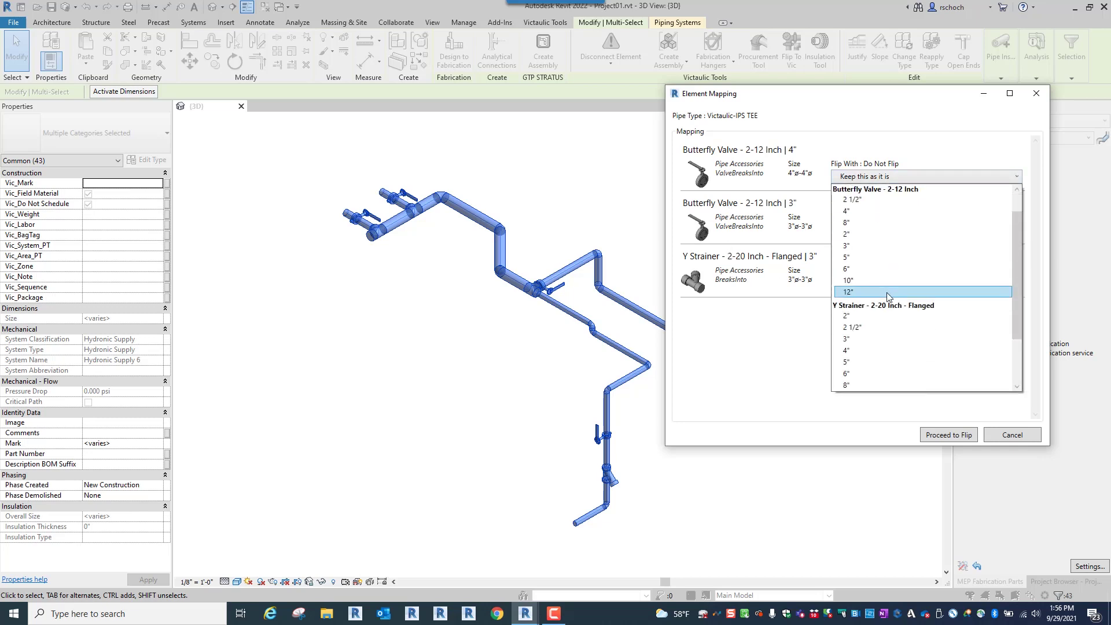
scroll(874, 242, up, 3)
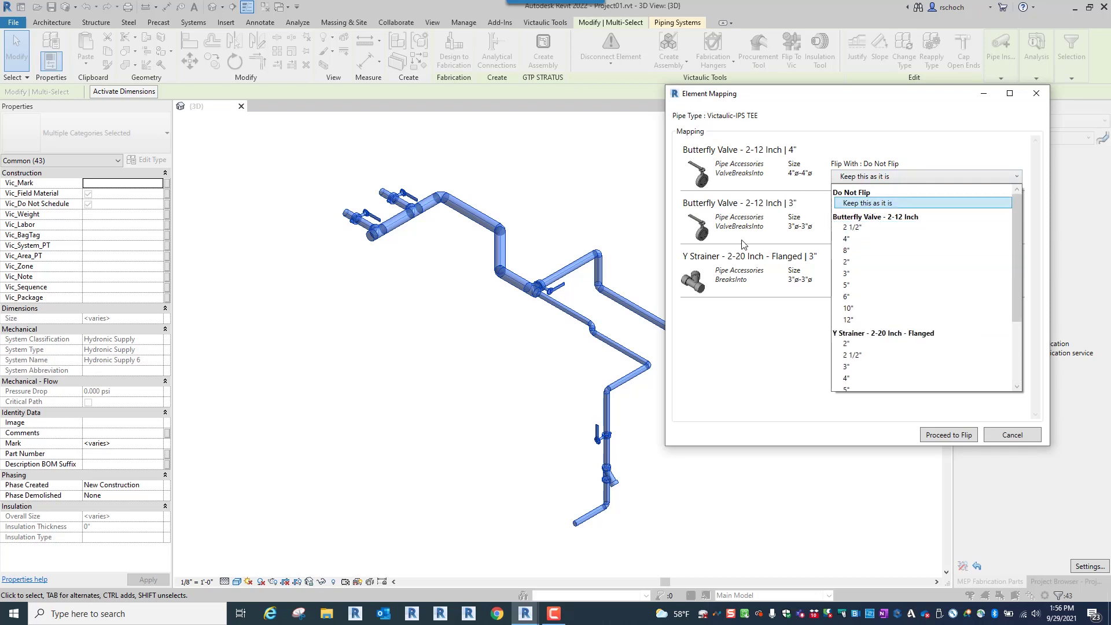
click(895, 402)
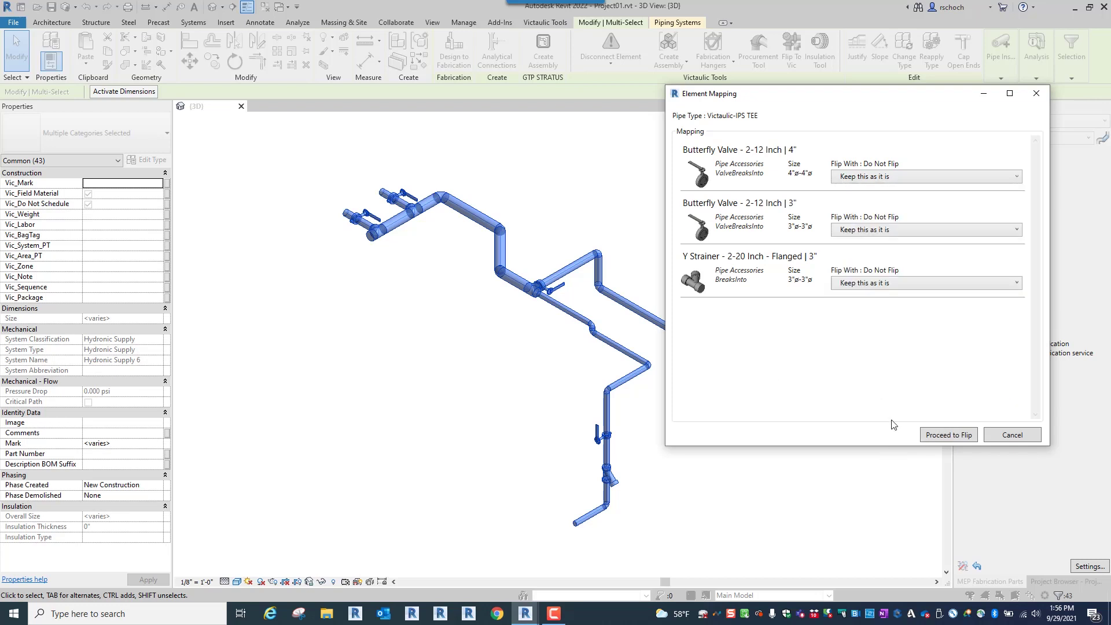
- Cancel the flip and deselect the piping run
click(1011, 435)
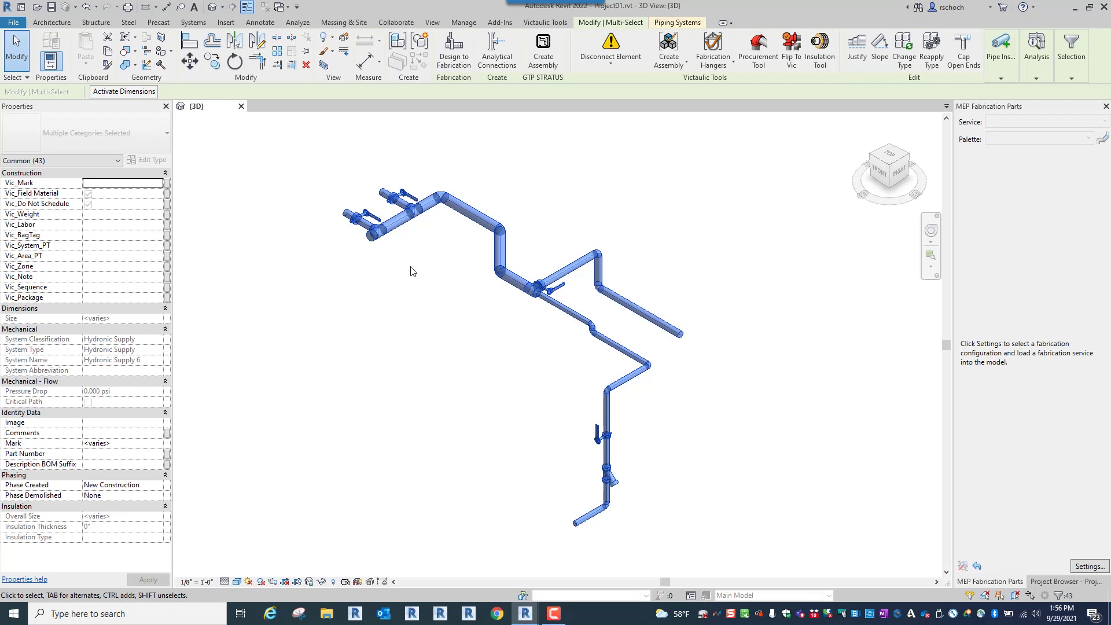
click(437, 297)
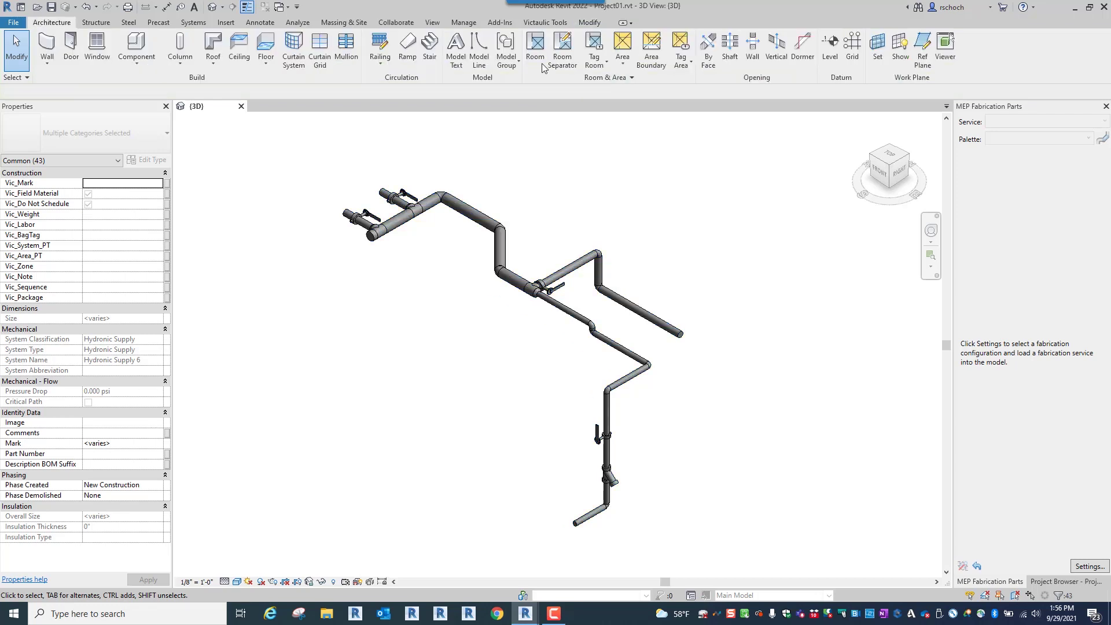
click(555, 23)
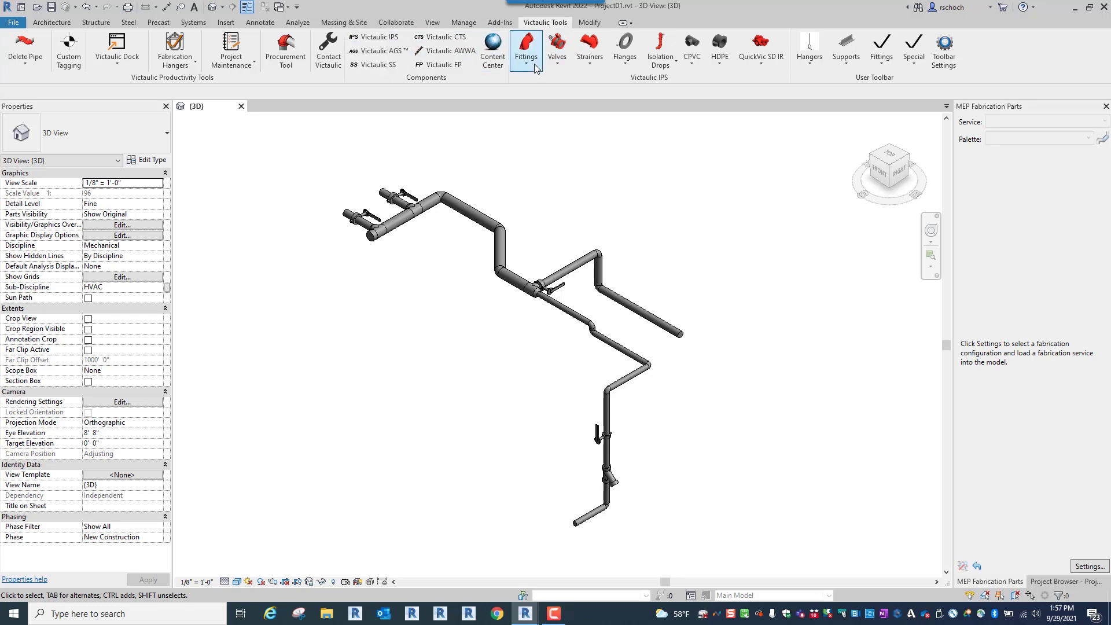
- Place an S/761 Vic-300 Butterfly Valve GO from the Victaulic Valves list
click(557, 61)
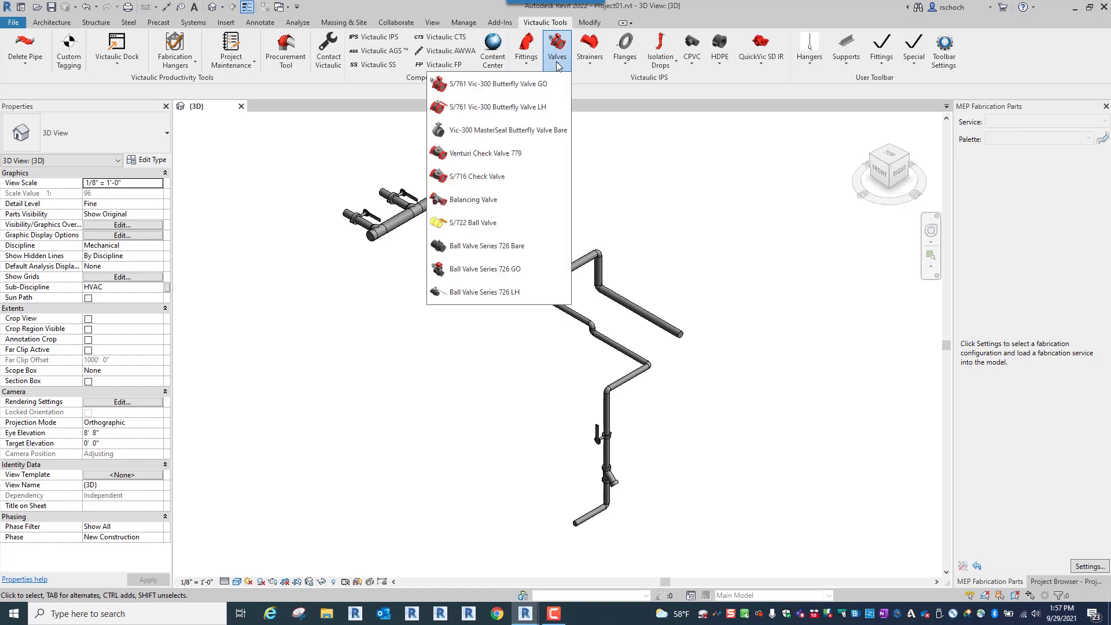
click(515, 84)
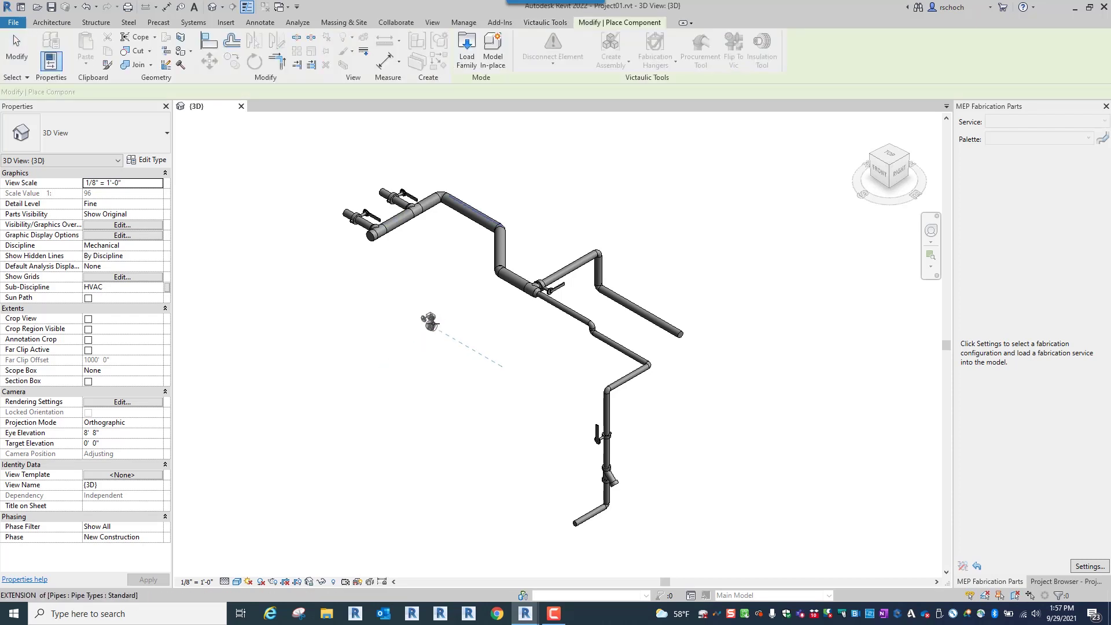
key(Escape)
key(Escape)
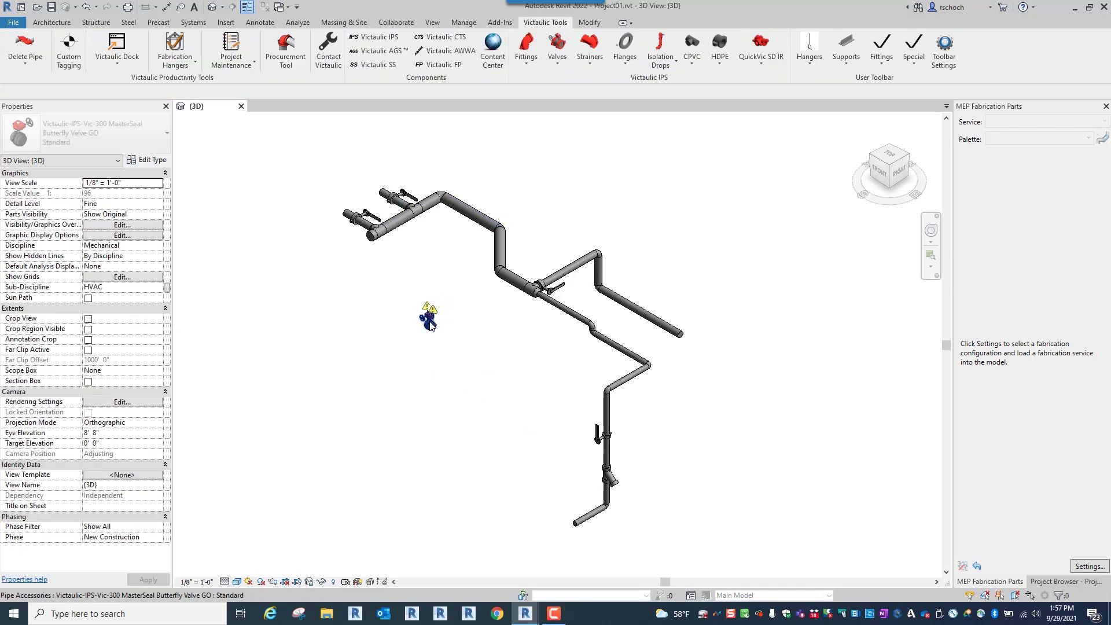
- Place an S/732 Wye Strainer, then delete the sample valve and strainer
click(603, 61)
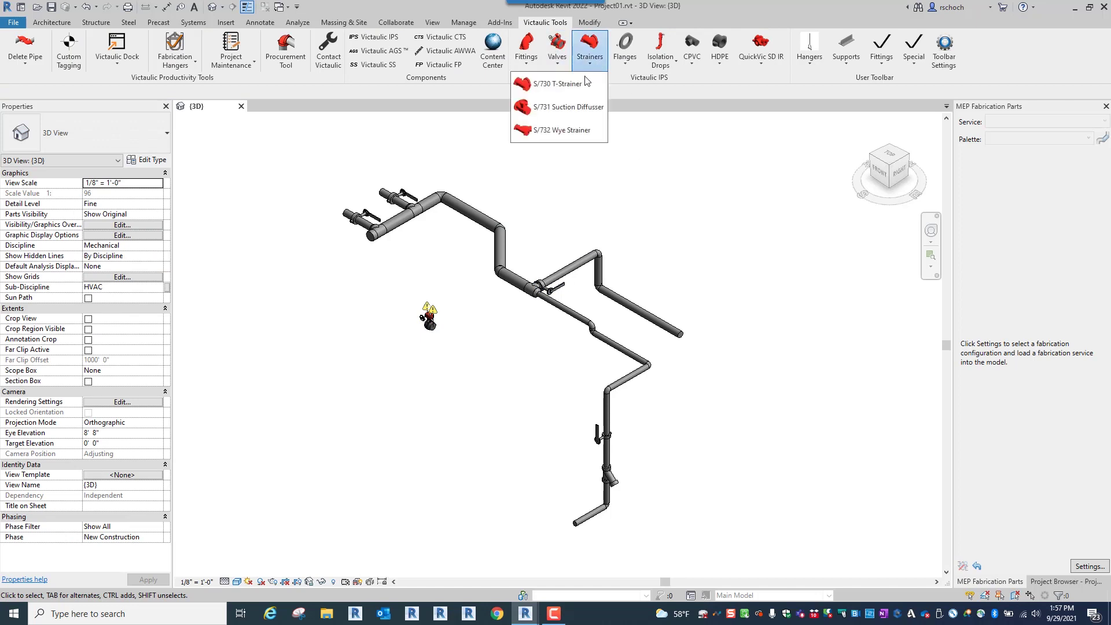
click(559, 133)
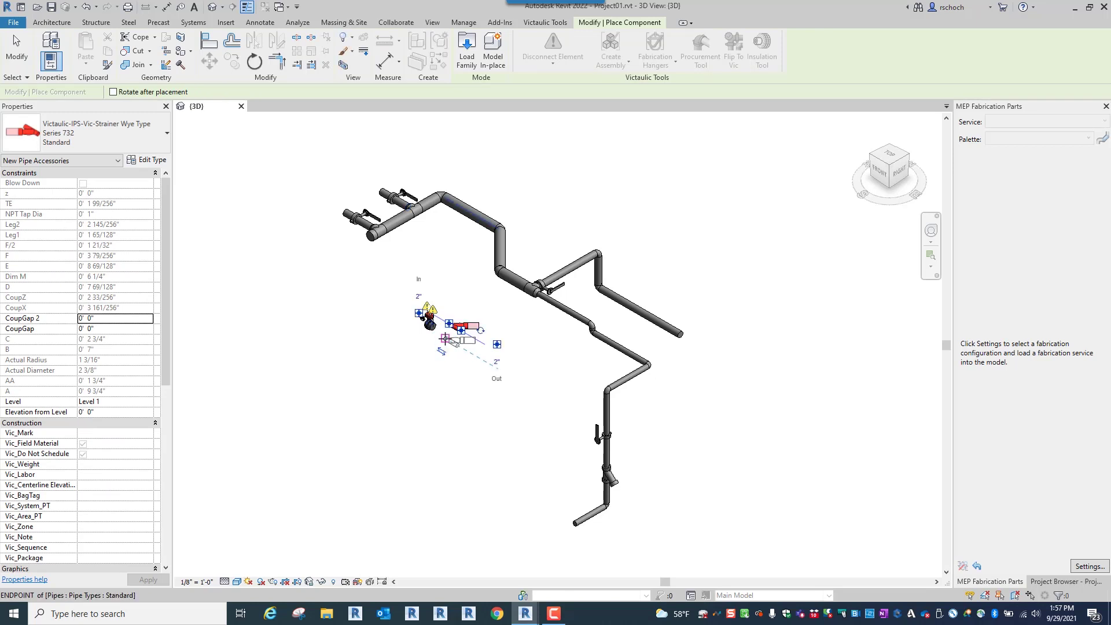
click(446, 339)
key(Escape)
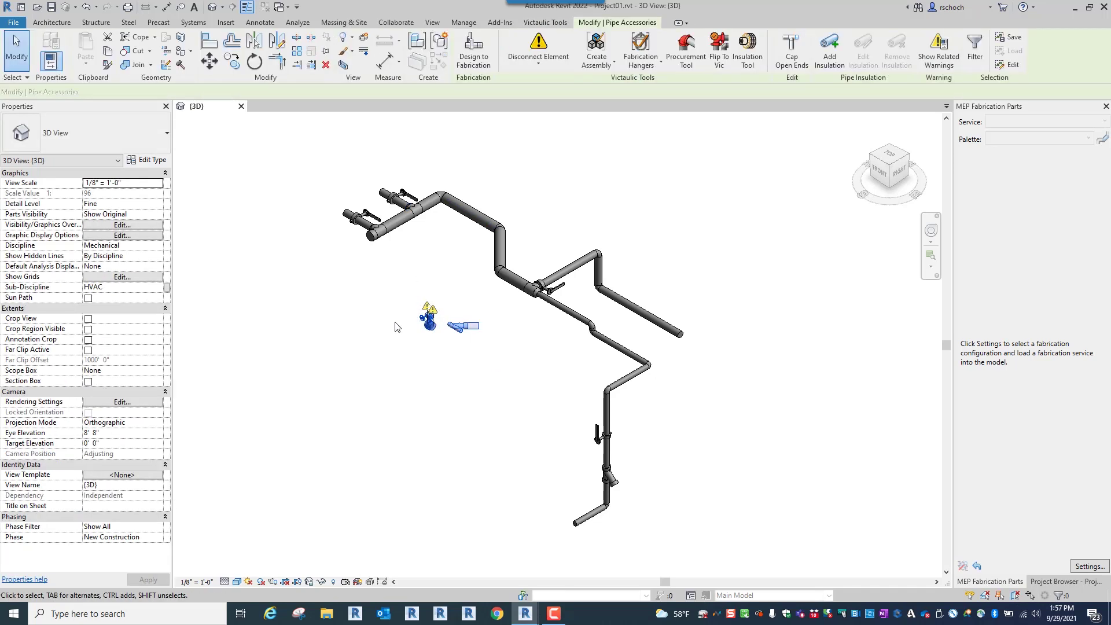
key(Delete)
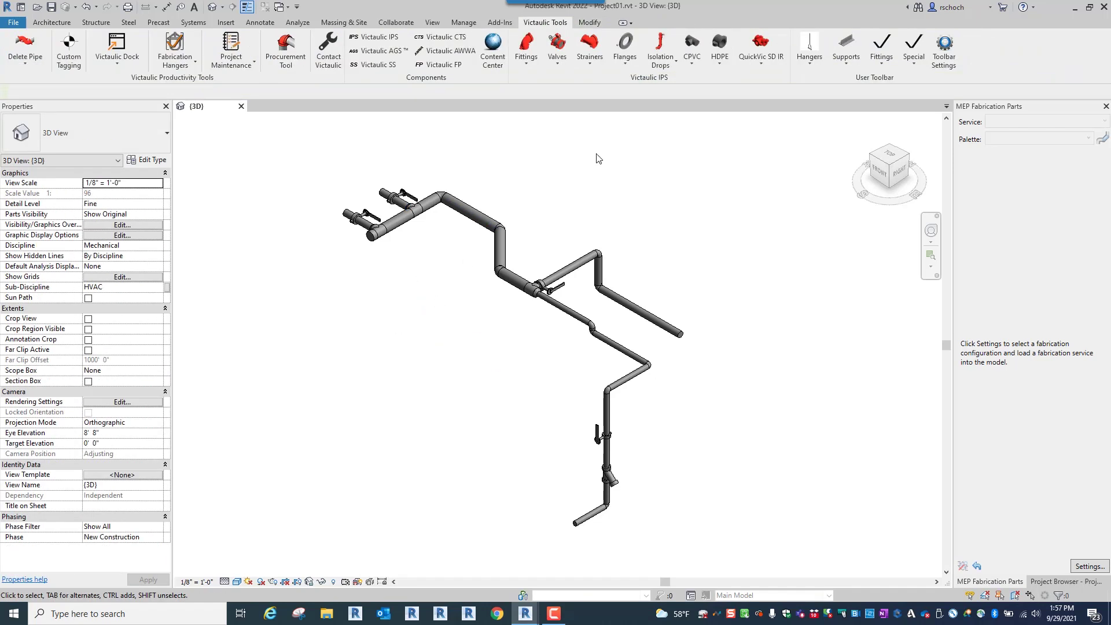
- Window-select the run and restart Flip To Vic with Victaulic-IPS TEE as the pipe type
drag(266, 132, 749, 557)
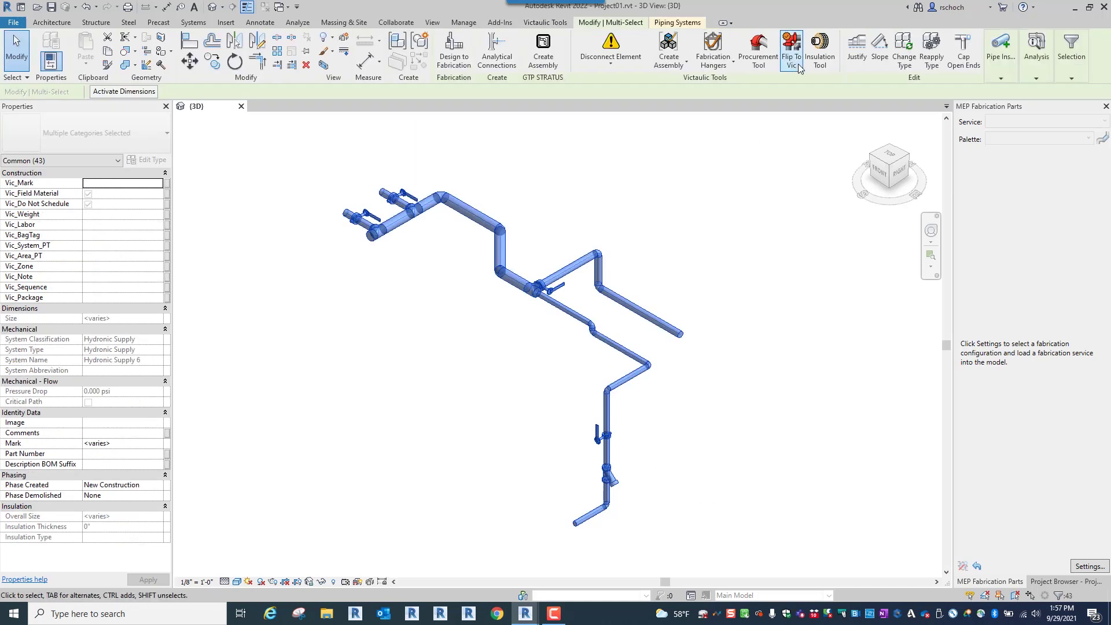
click(798, 63)
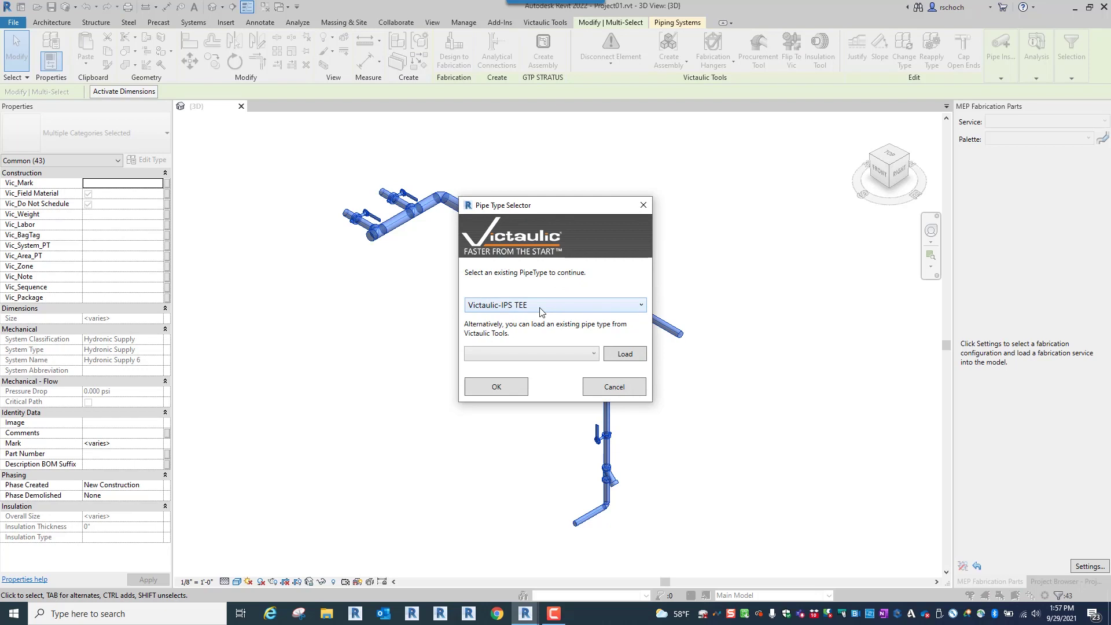
click(542, 306)
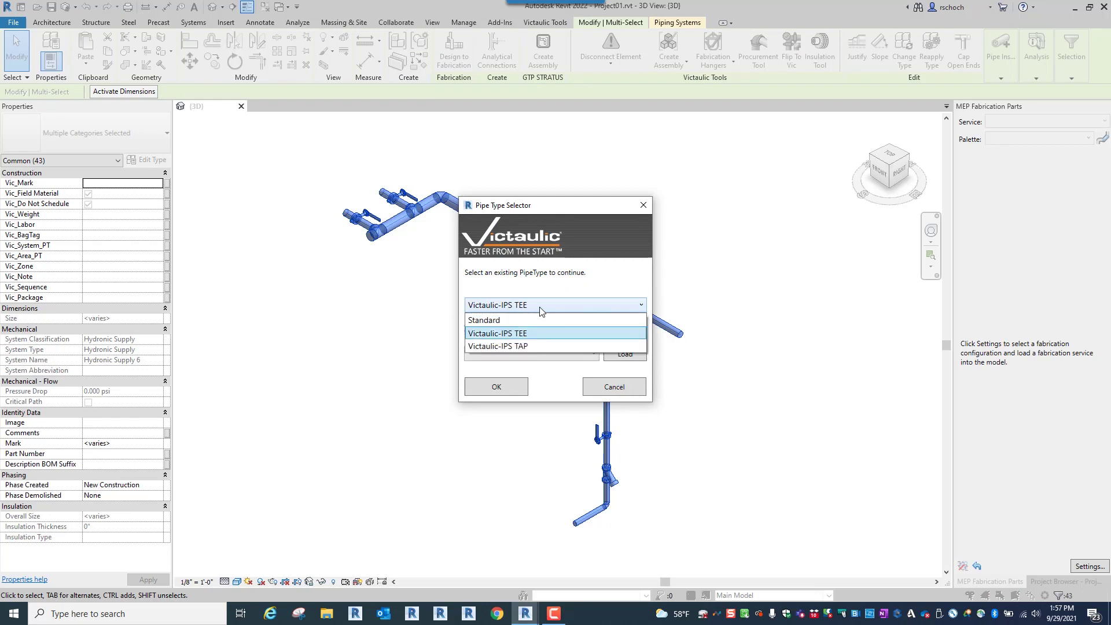
click(537, 333)
click(503, 387)
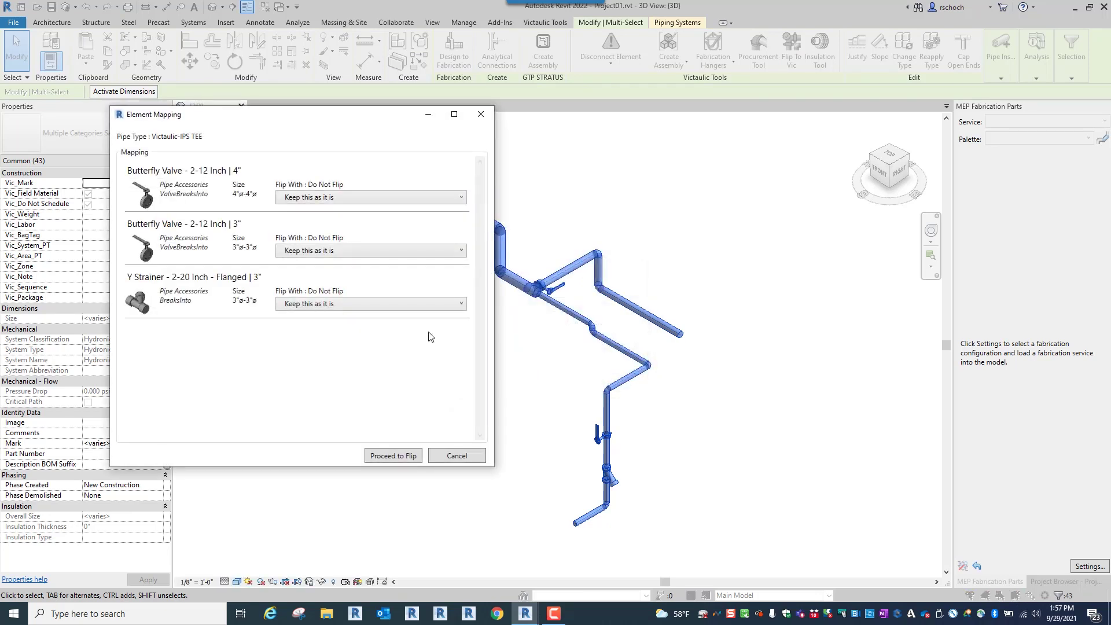
- Map the 4" butterfly valve to MasterSeal Butterfly Valve GO
click(309, 197)
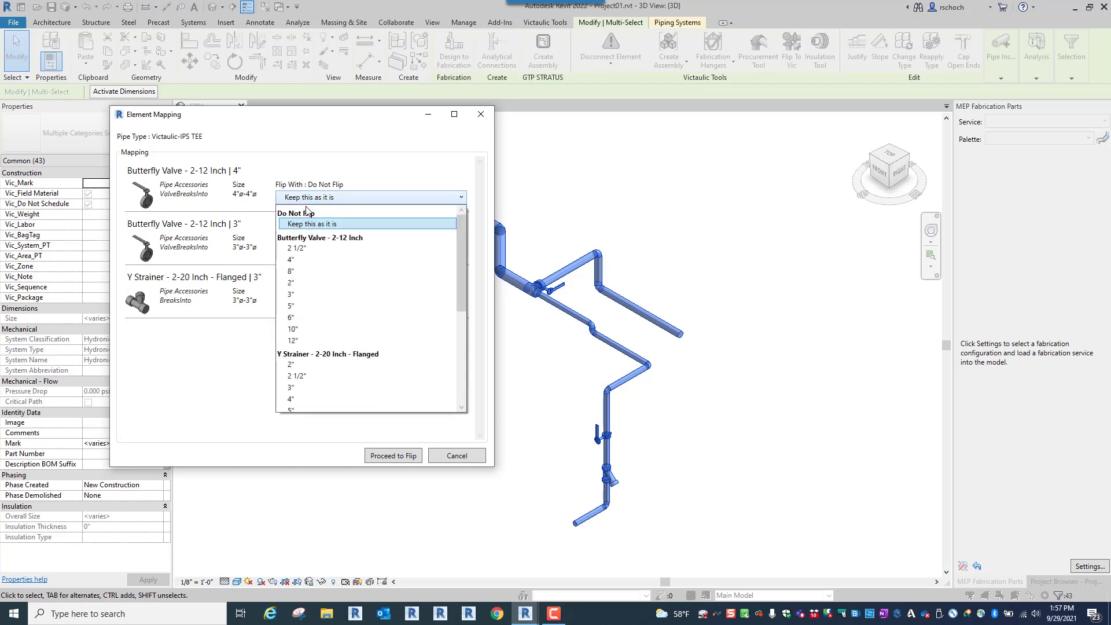
scroll(314, 332, down, 6)
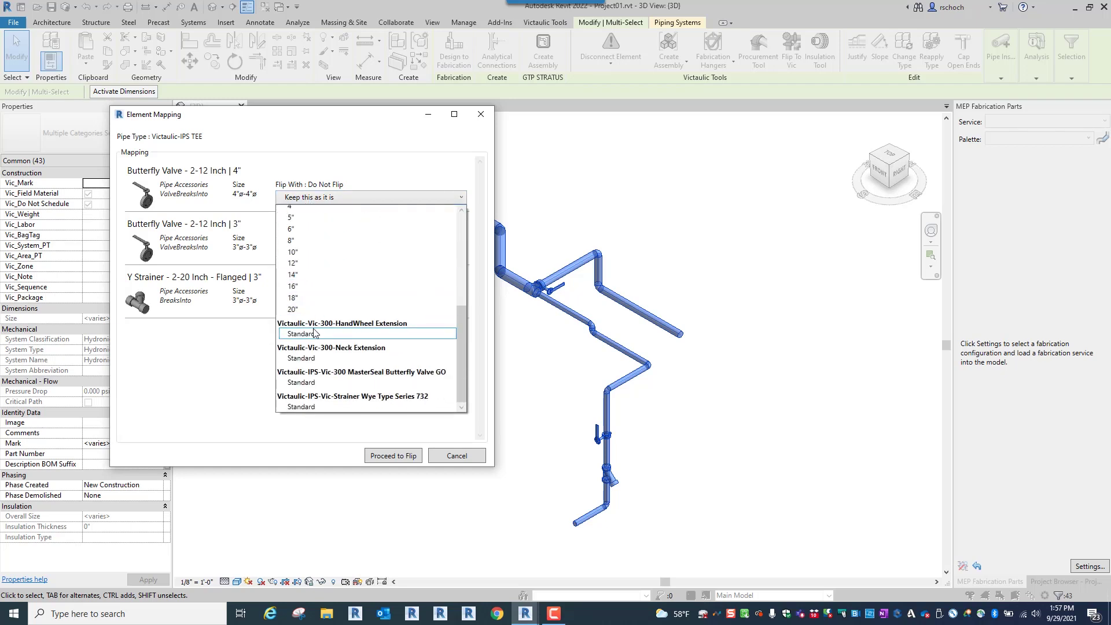
click(306, 383)
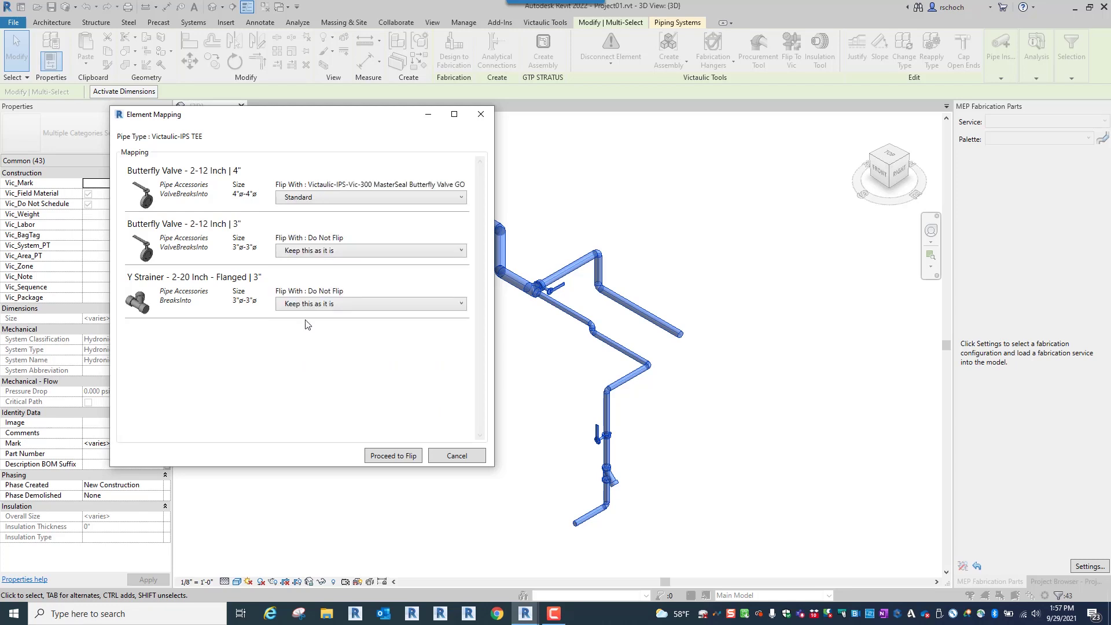
click(430, 198)
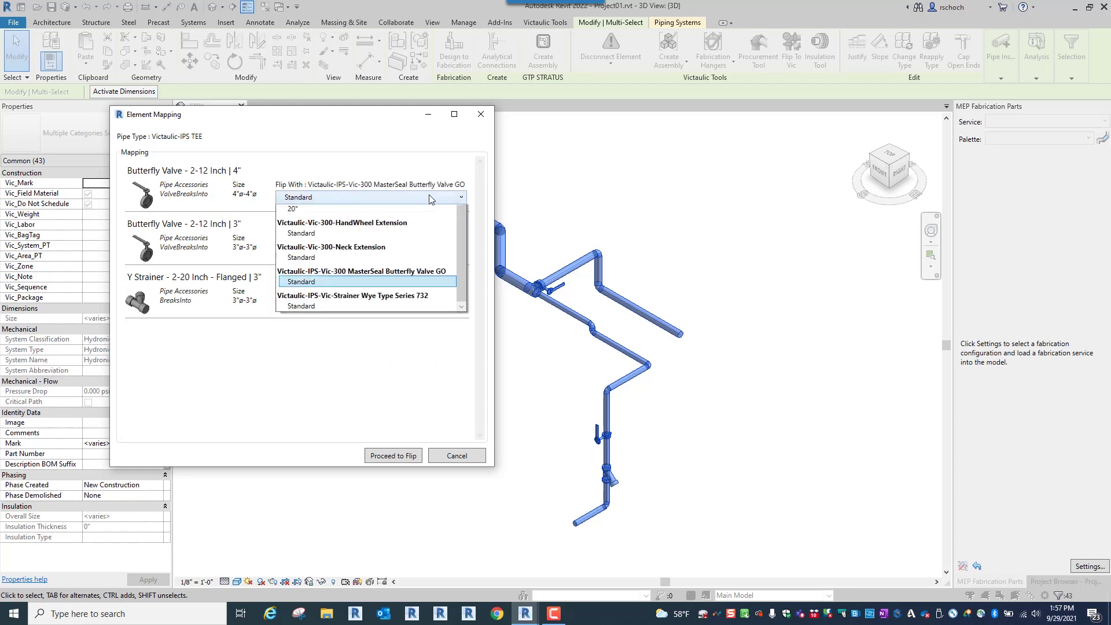
click(430, 198)
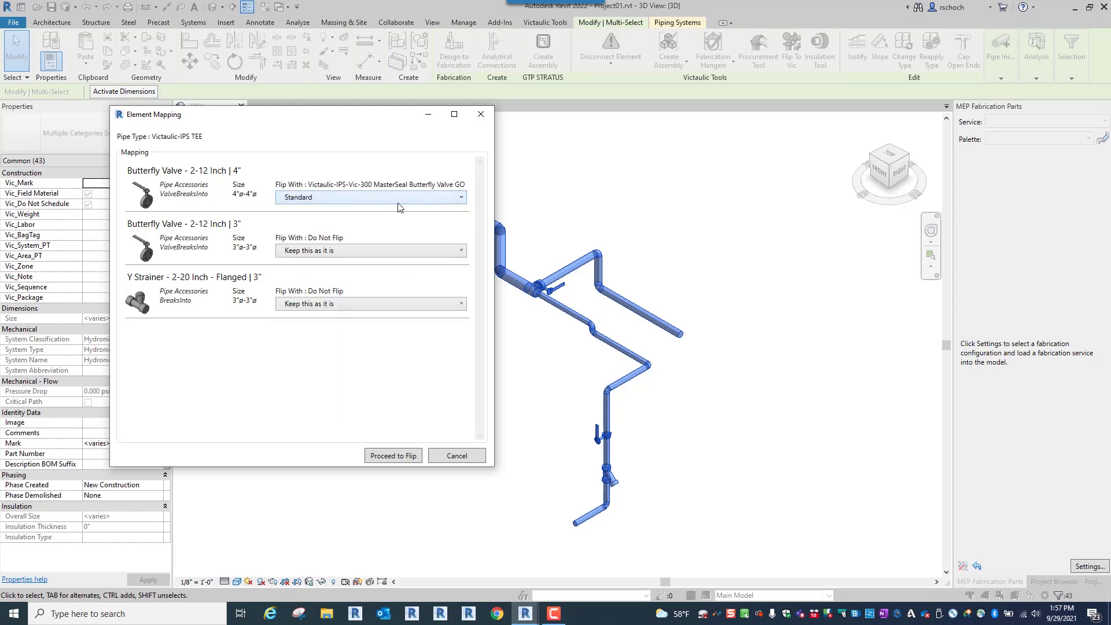
- Map the 3" valve to MasterSeal Standard and the Y strainer to Strainer Wye Series 732, then run the flip
click(342, 251)
scroll(312, 398, down, 2)
scroll(315, 405, down, 5)
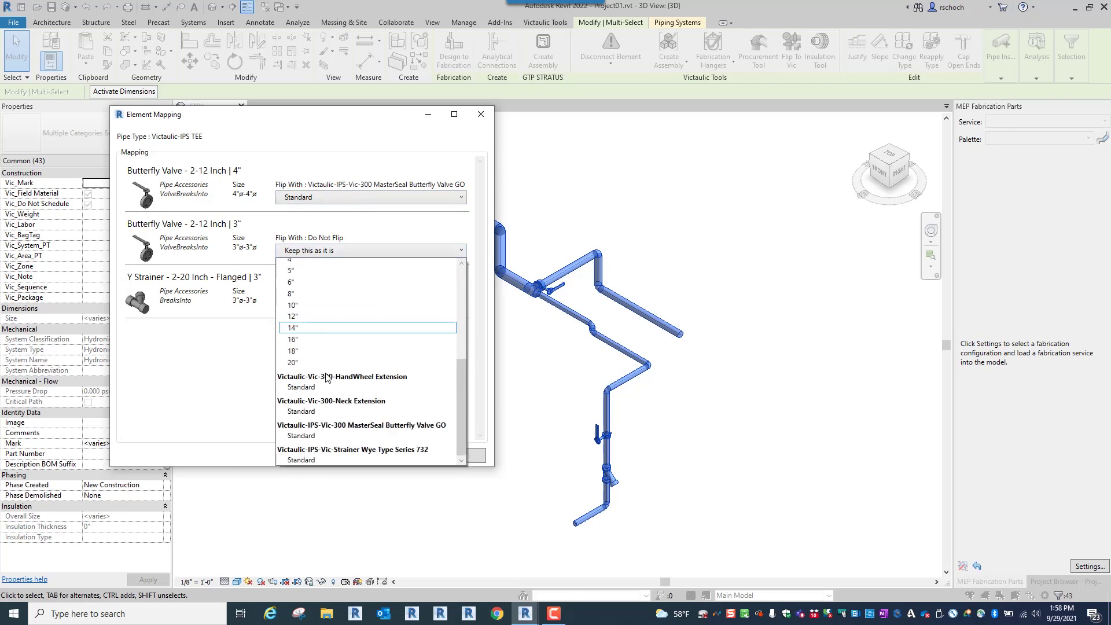
click(333, 435)
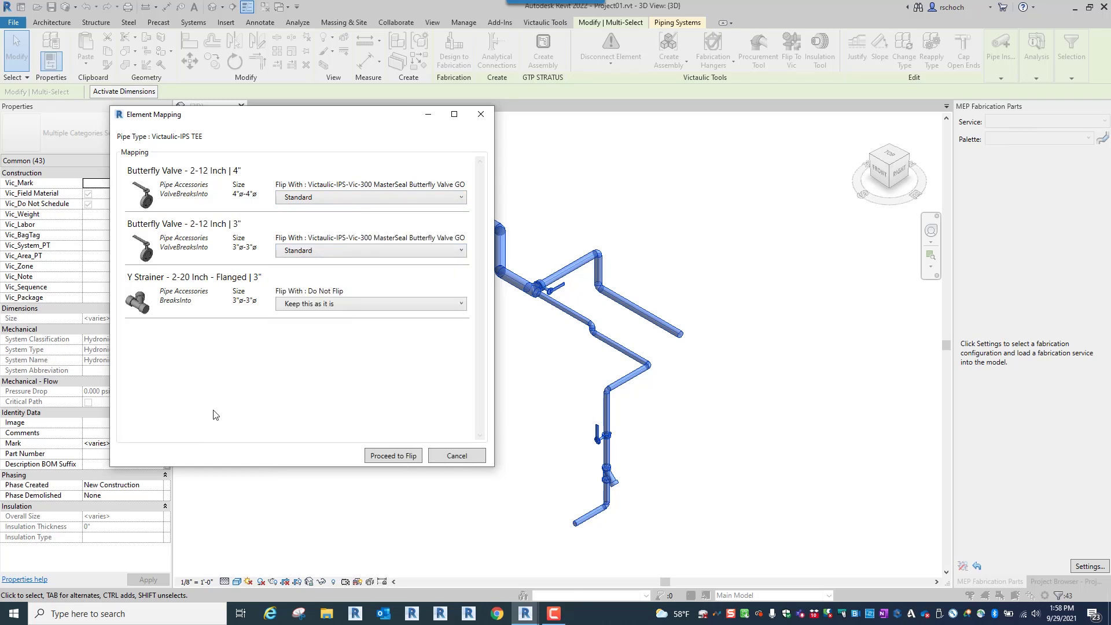
click(310, 305)
scroll(307, 389, down, 5)
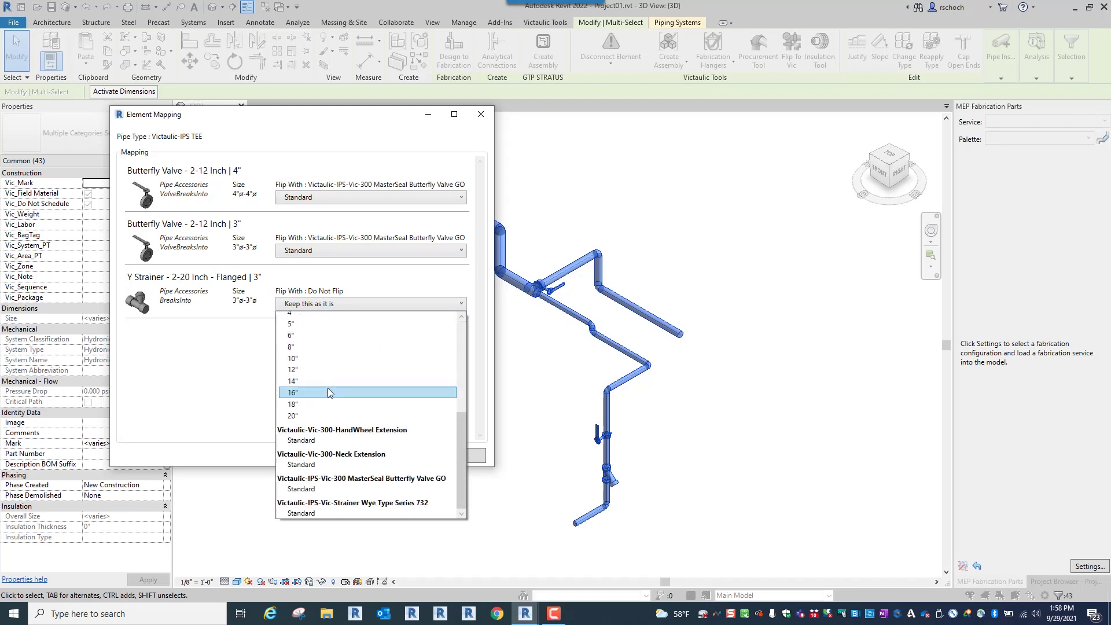
click(322, 513)
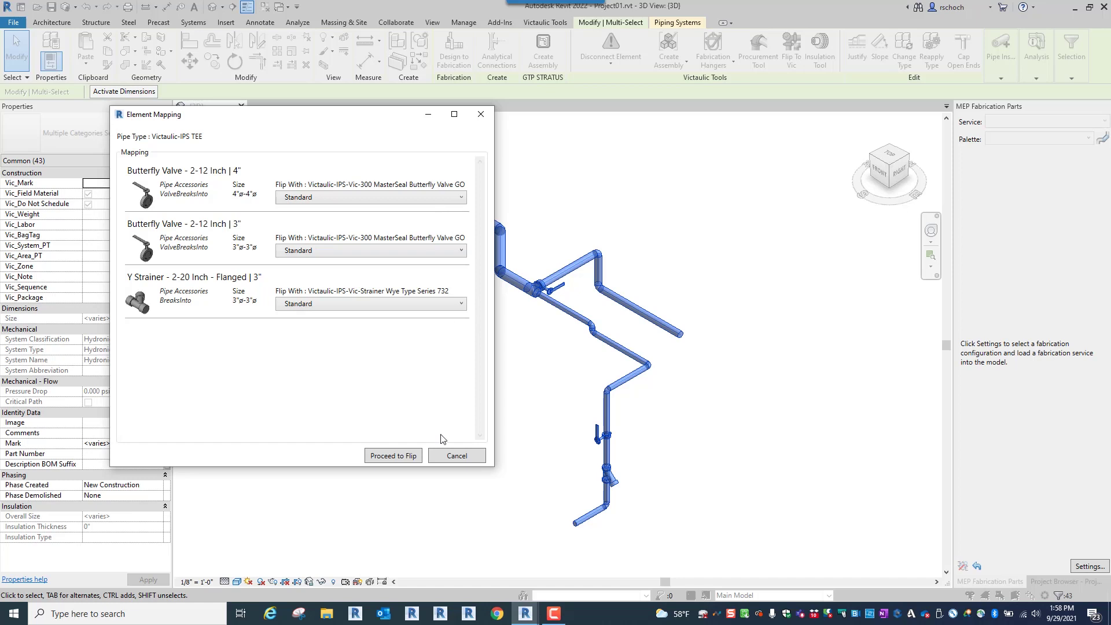
click(397, 458)
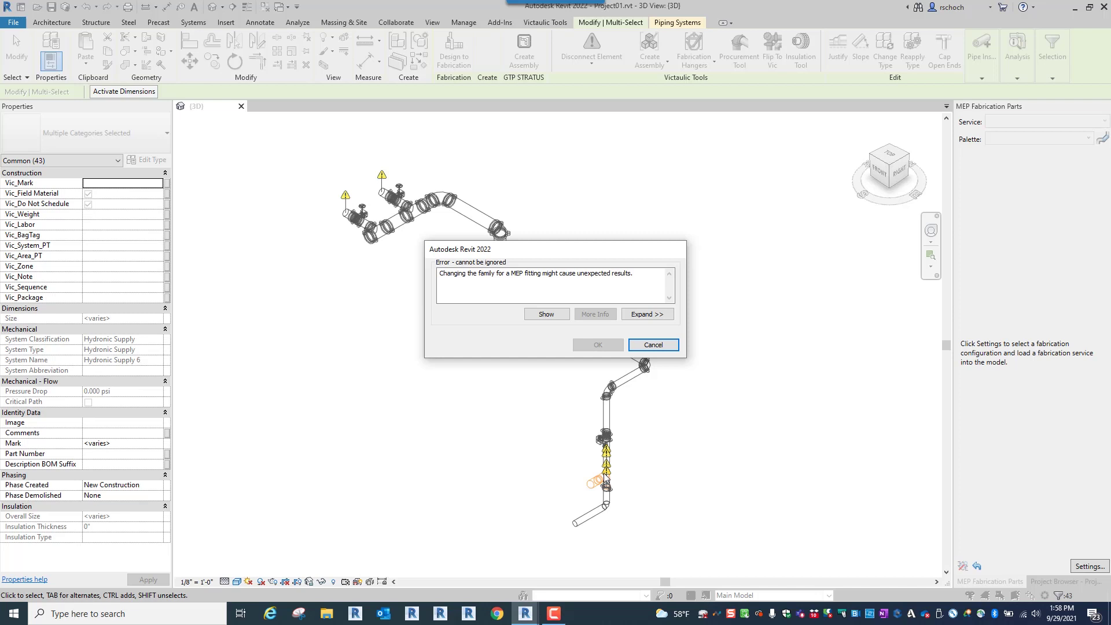
- Cancel the 'Changing the family for a MEP fitting' error so the flipped run keeps its strainer and butterfly valve
click(664, 346)
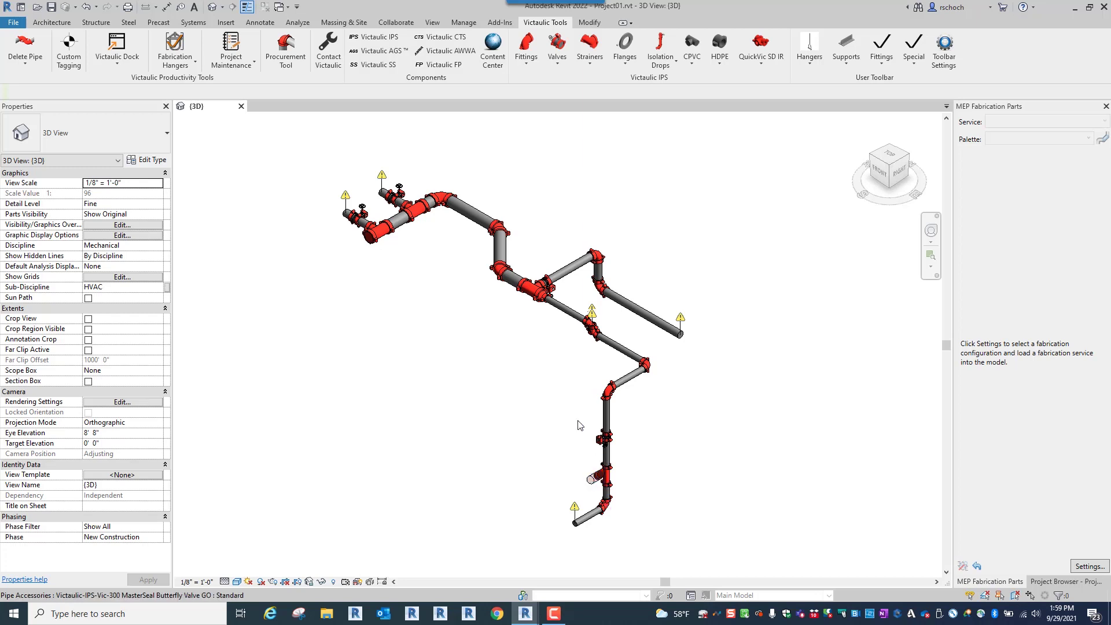
scroll(548, 367, up, 3)
scroll(603, 295, up, 5)
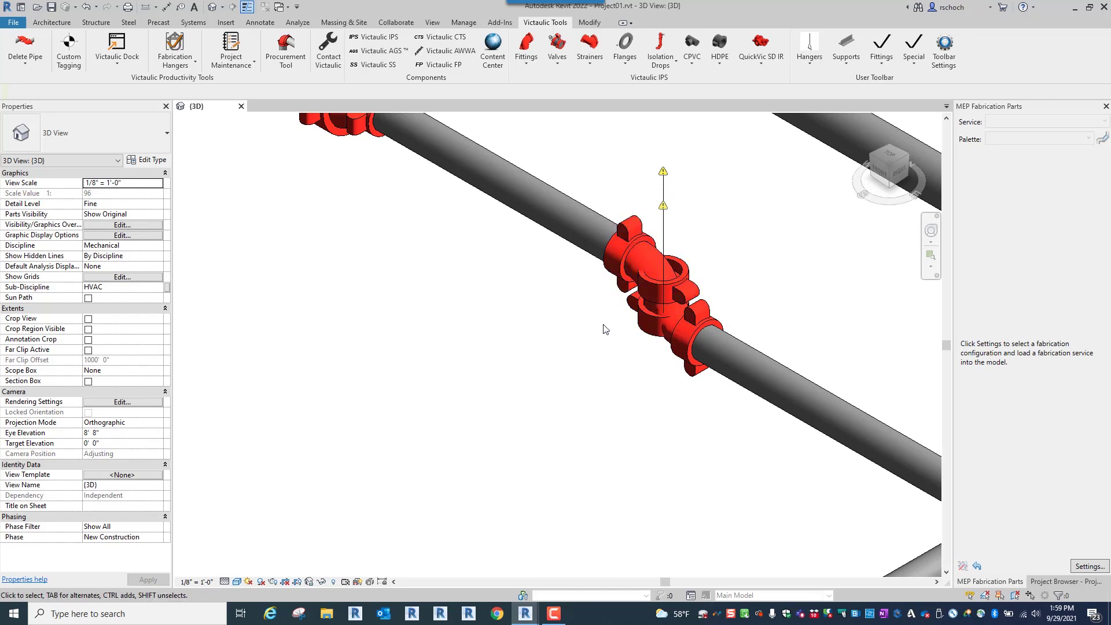
scroll(602, 325, down, 3)
middle_drag(525, 367, 522, 342)
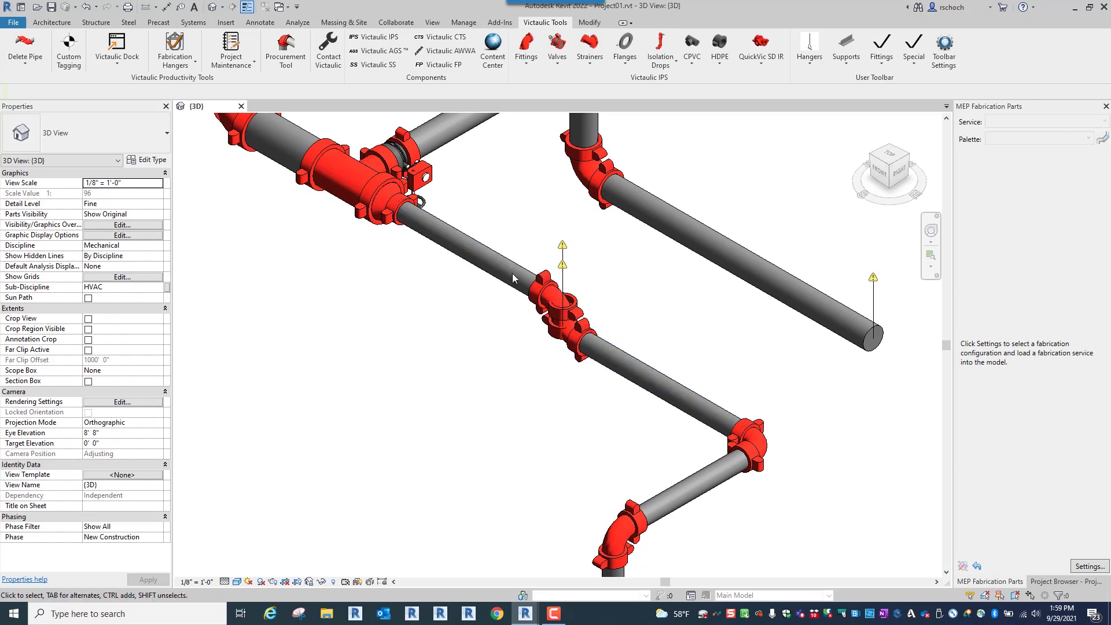
scroll(412, 203, down, 4)
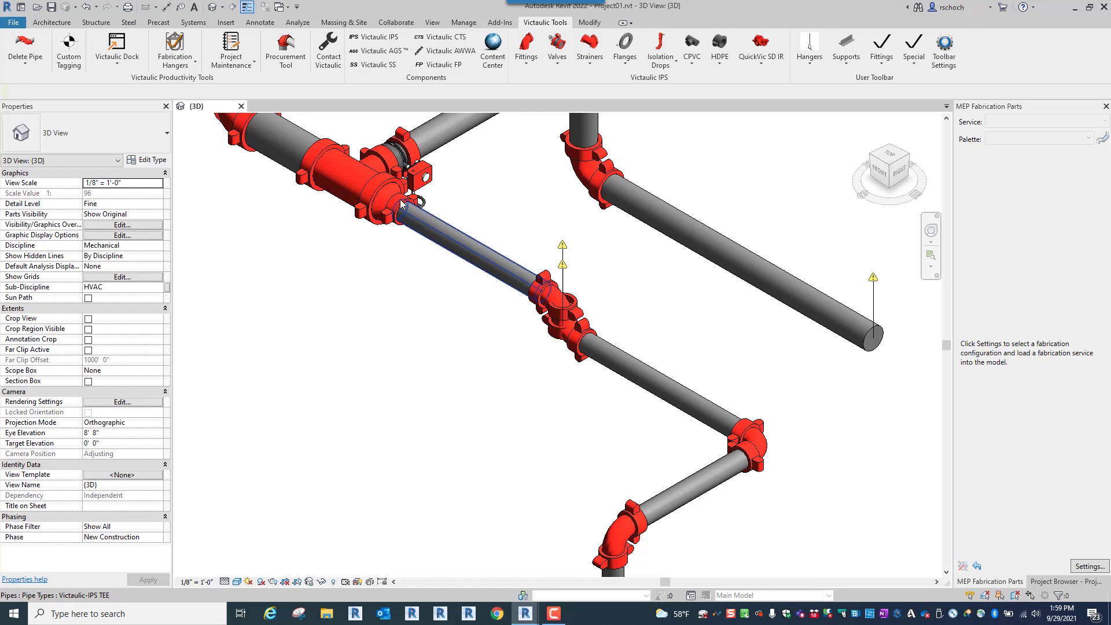
click(433, 245)
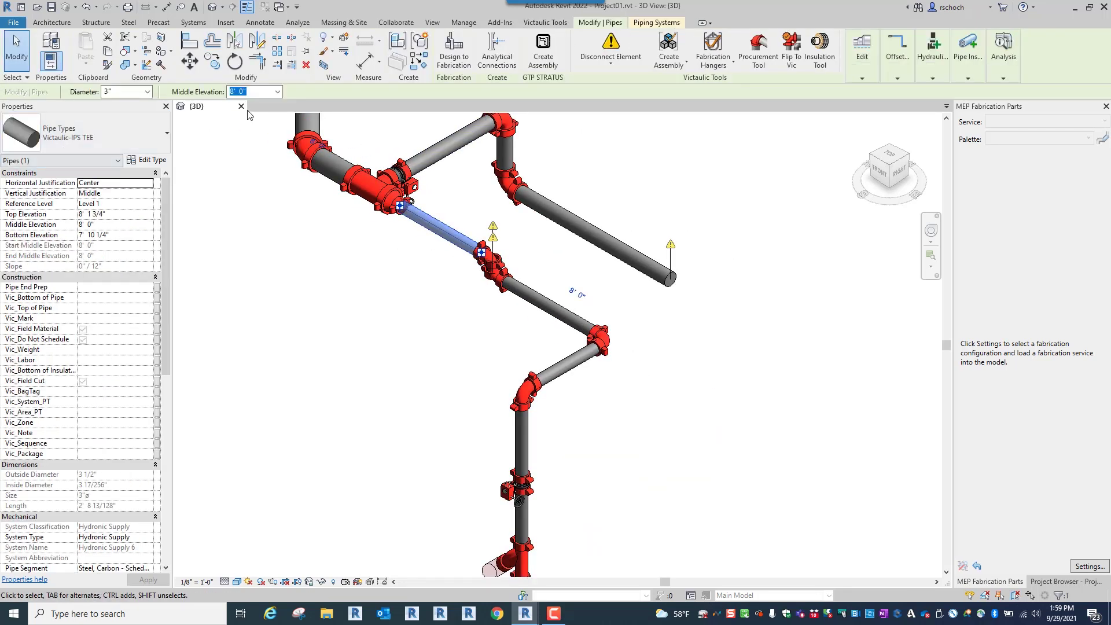
click(244, 93)
click(541, 305)
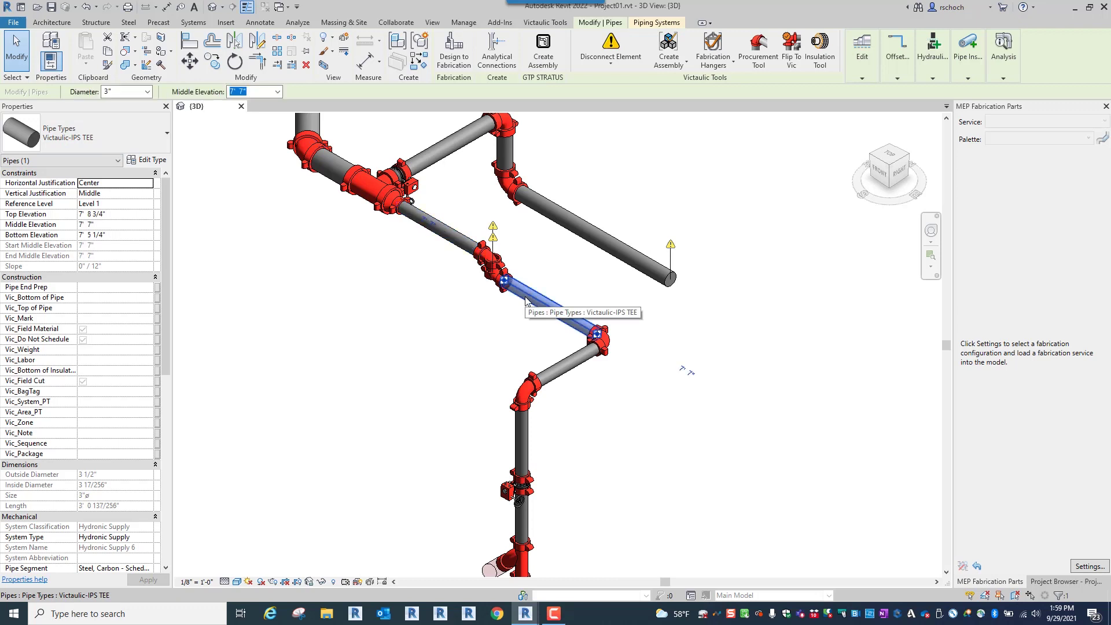
scroll(466, 304, up, 2)
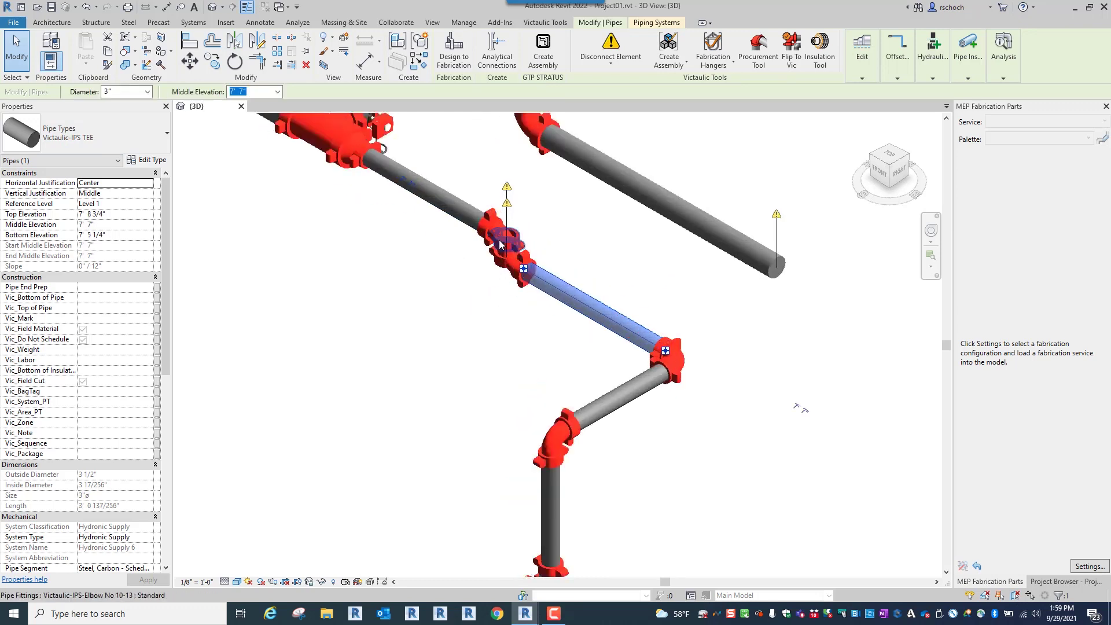
key(Escape)
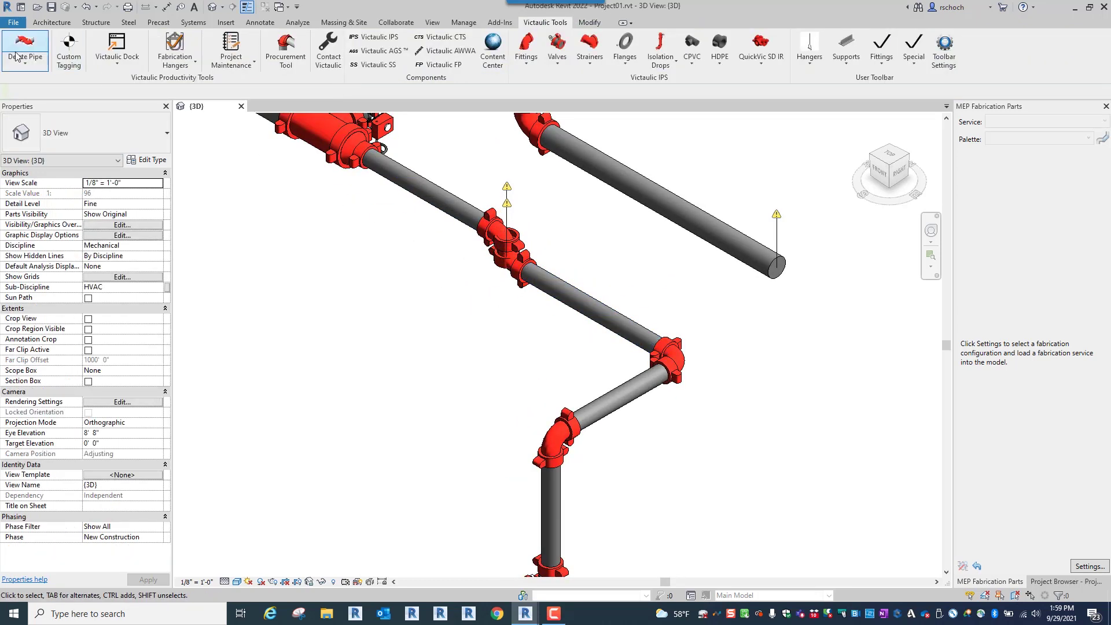
- Reconnect the failed coupling on the diagonal run with the Victaulic Any Connect Tool, then cancel the tool
click(24, 67)
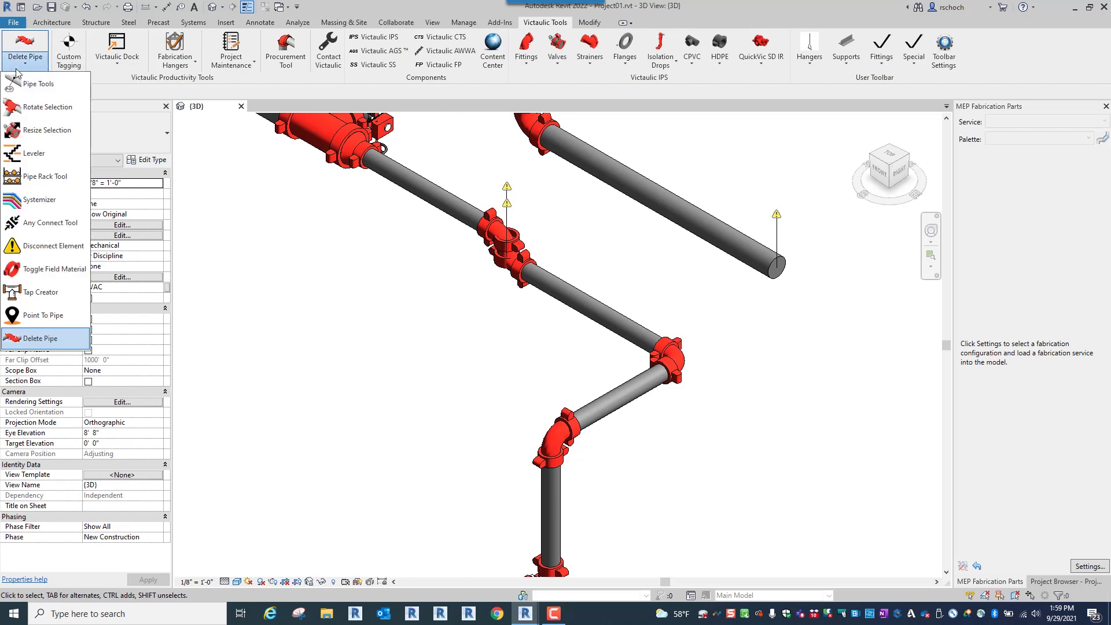
click(44, 223)
scroll(521, 243, up, 5)
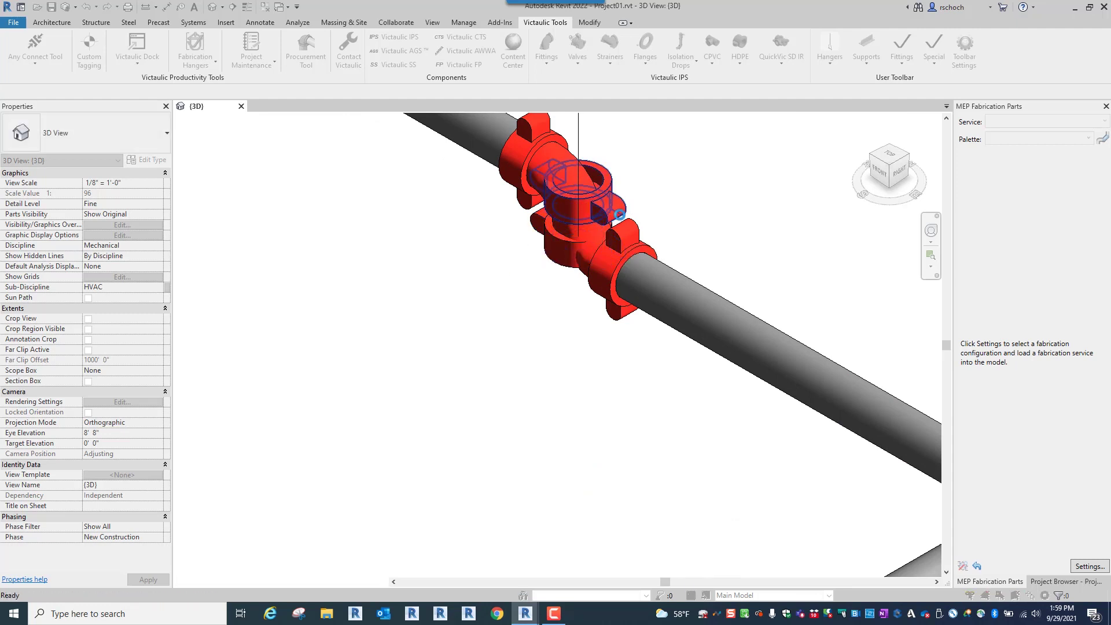
scroll(508, 304, down, 6)
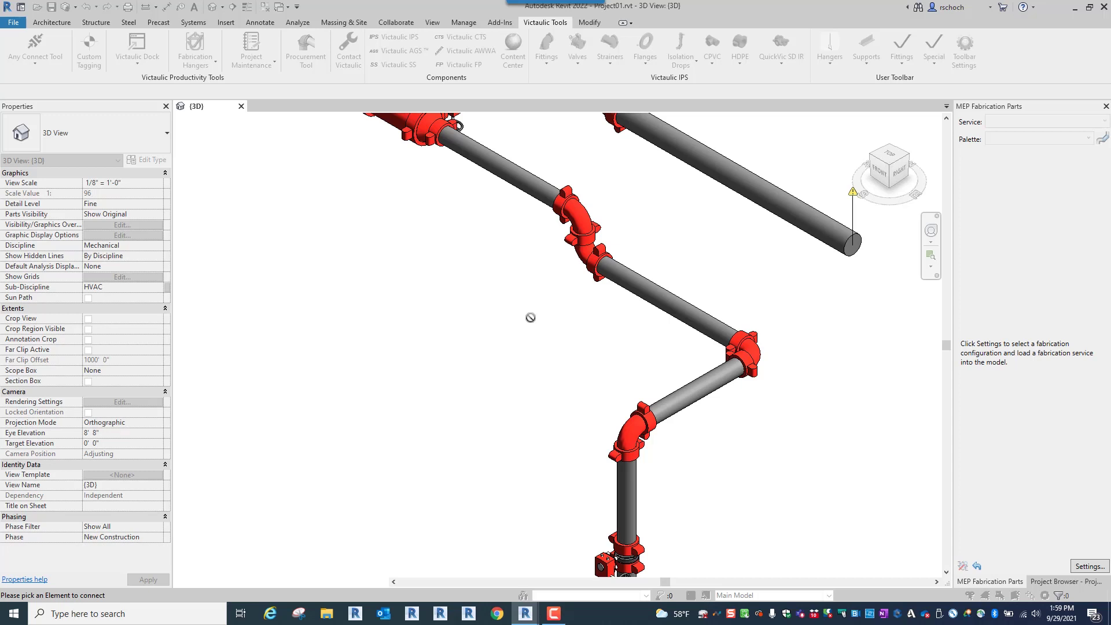
scroll(523, 324, down, 3)
right_click(521, 332)
click(544, 338)
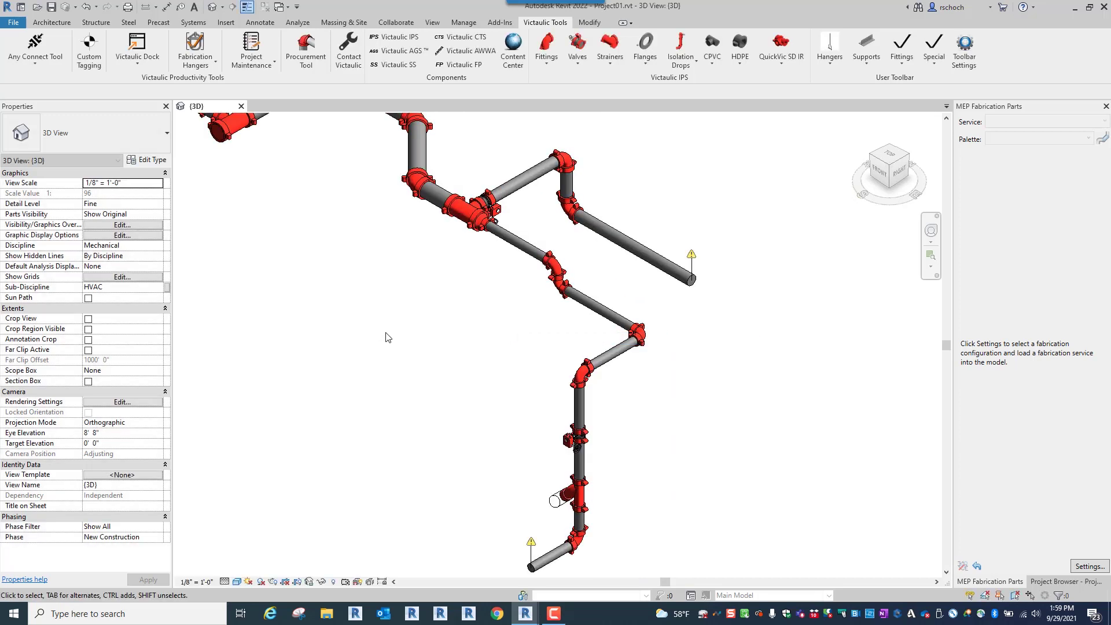
- Frame the upper-left valve header and crossing-select its pipes, valves and couplings
scroll(581, 452, up, 4)
middle_drag(585, 453, 576, 427)
scroll(570, 376, down, 5)
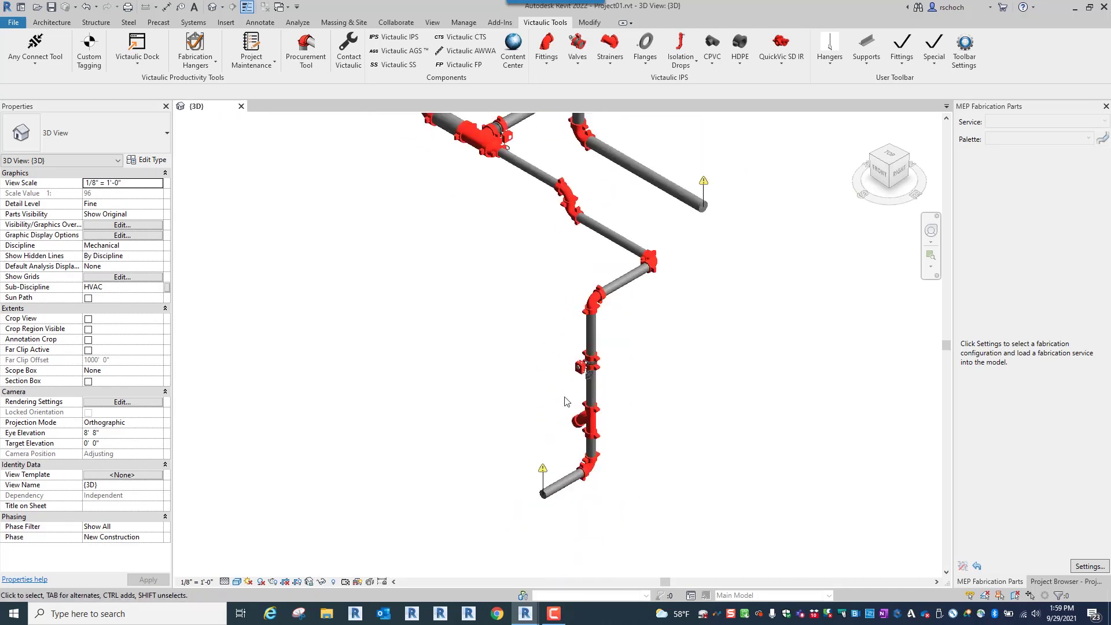
scroll(463, 278, up, 2)
middle_drag(458, 265, 453, 379)
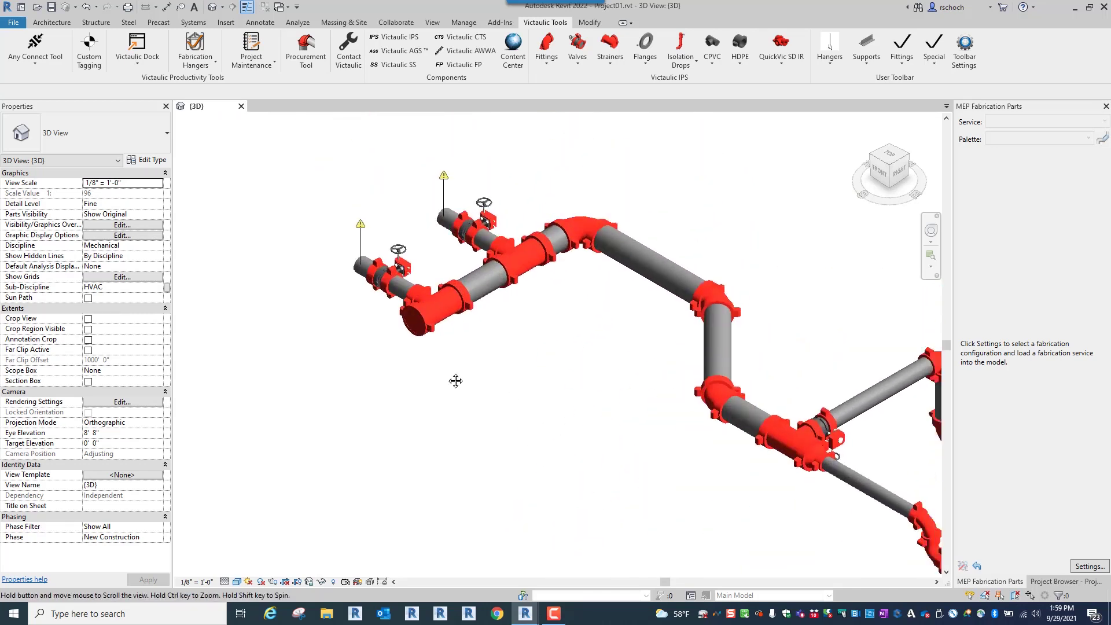
scroll(463, 405, up, 4)
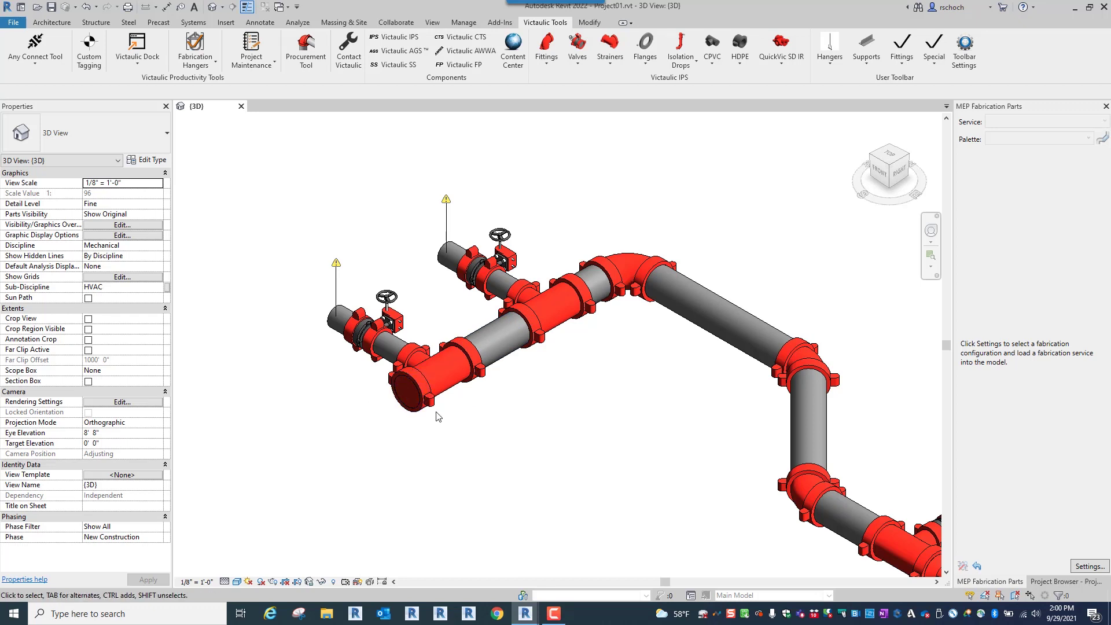
drag(656, 453, 272, 306)
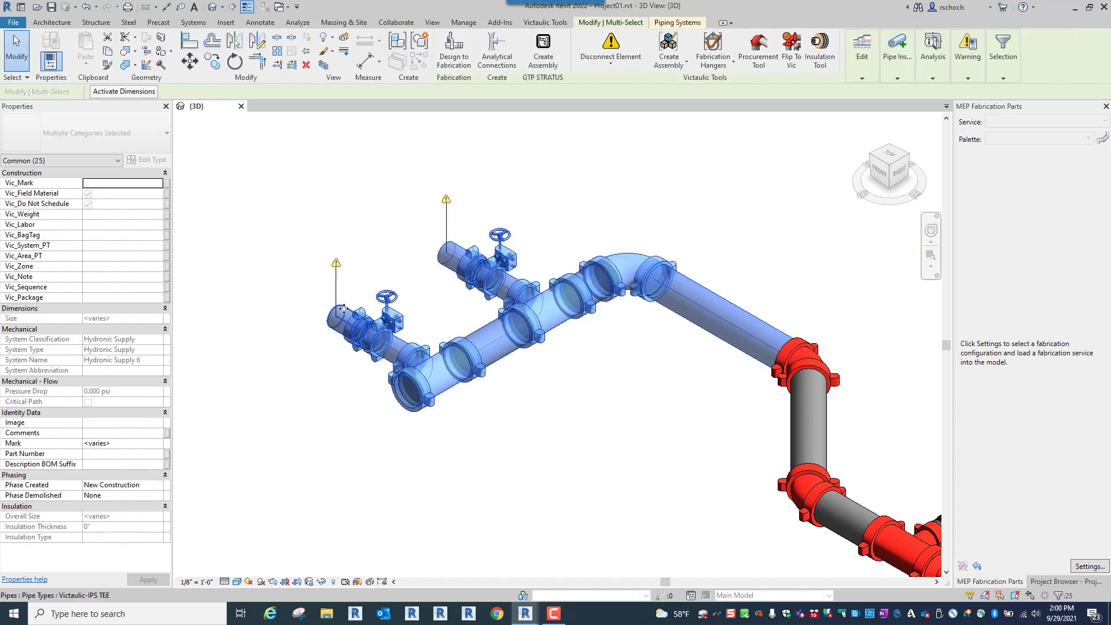
- Flip the valve header to Victaulic-IPS TAP, keeping its MasterSeal butterfly valves as they are
click(792, 62)
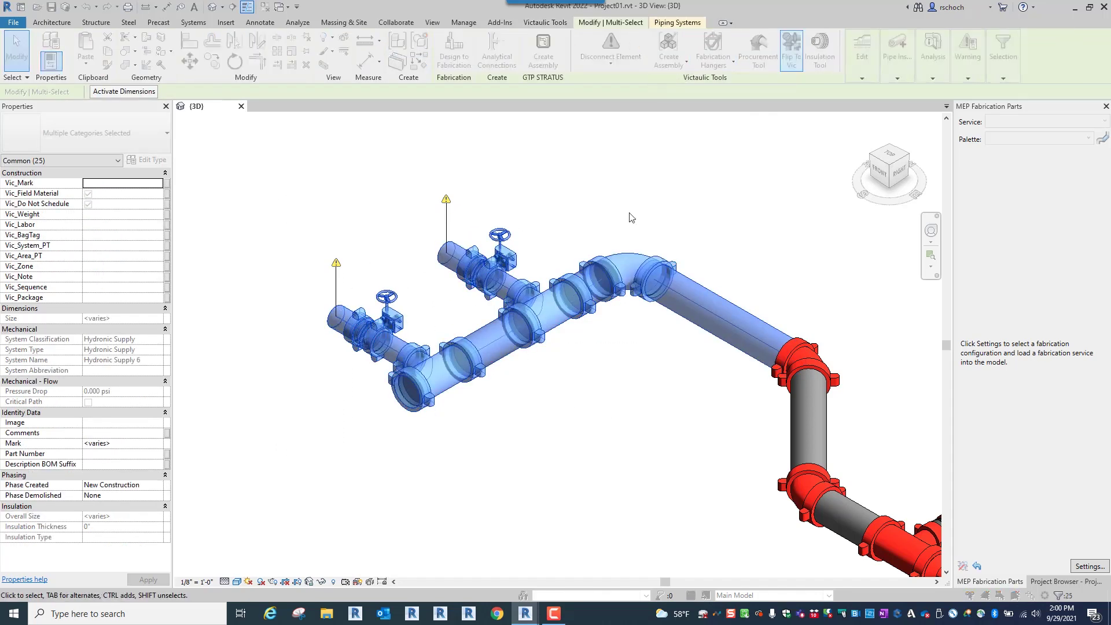
click(524, 307)
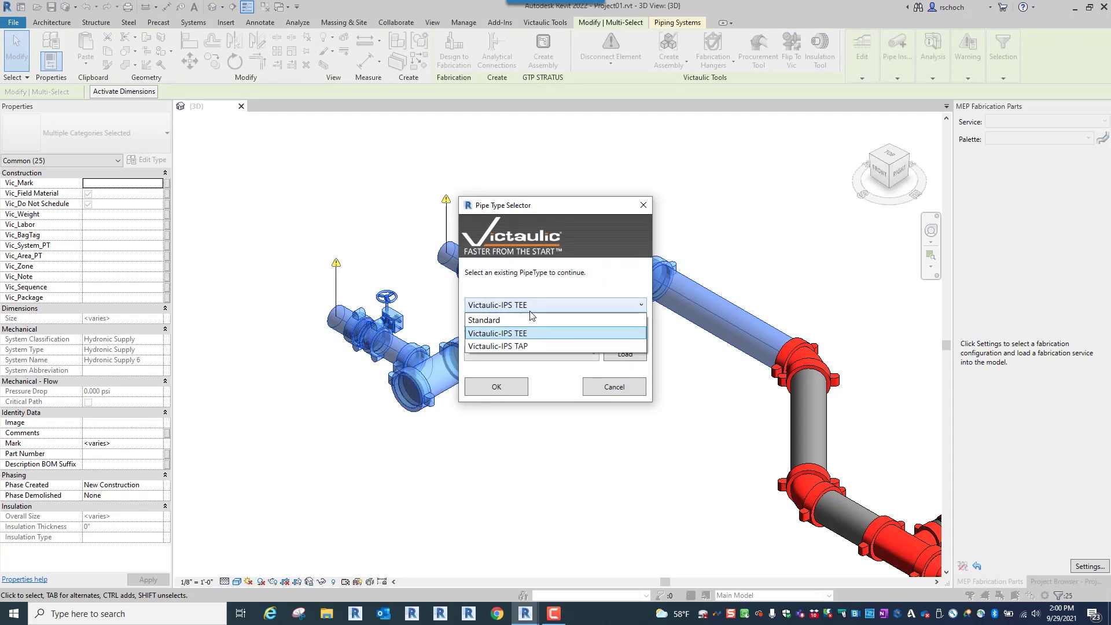
click(523, 346)
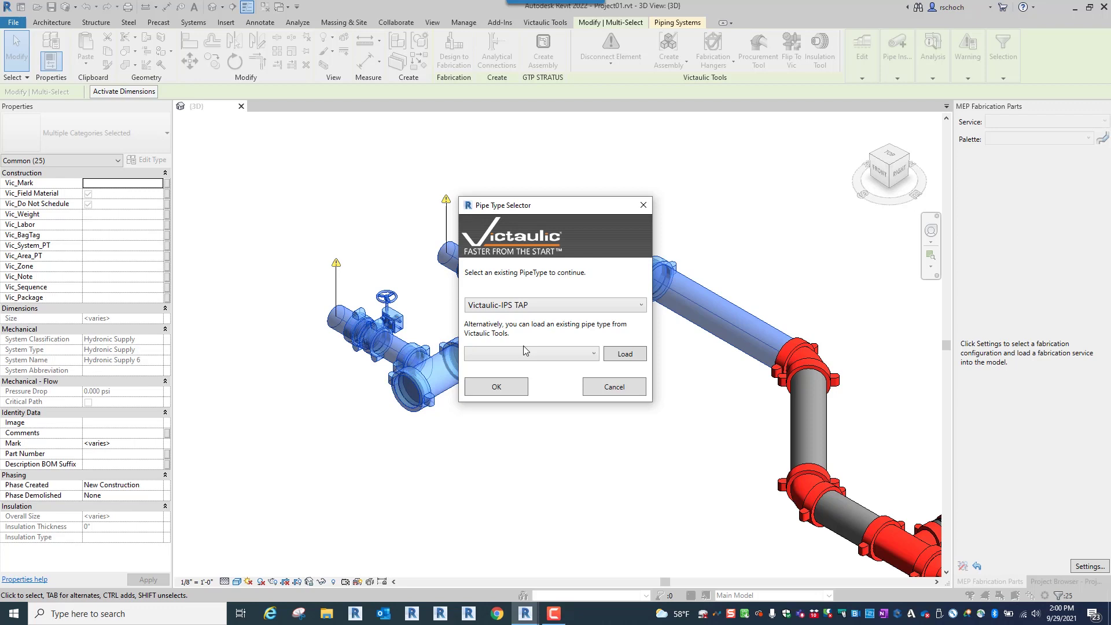
click(496, 387)
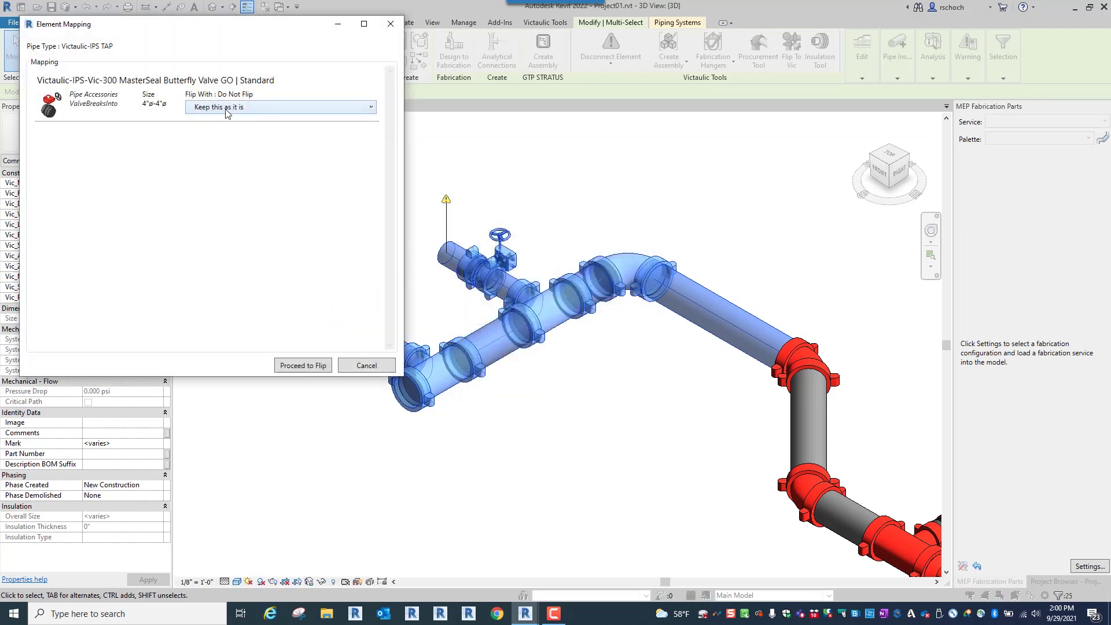
click(312, 366)
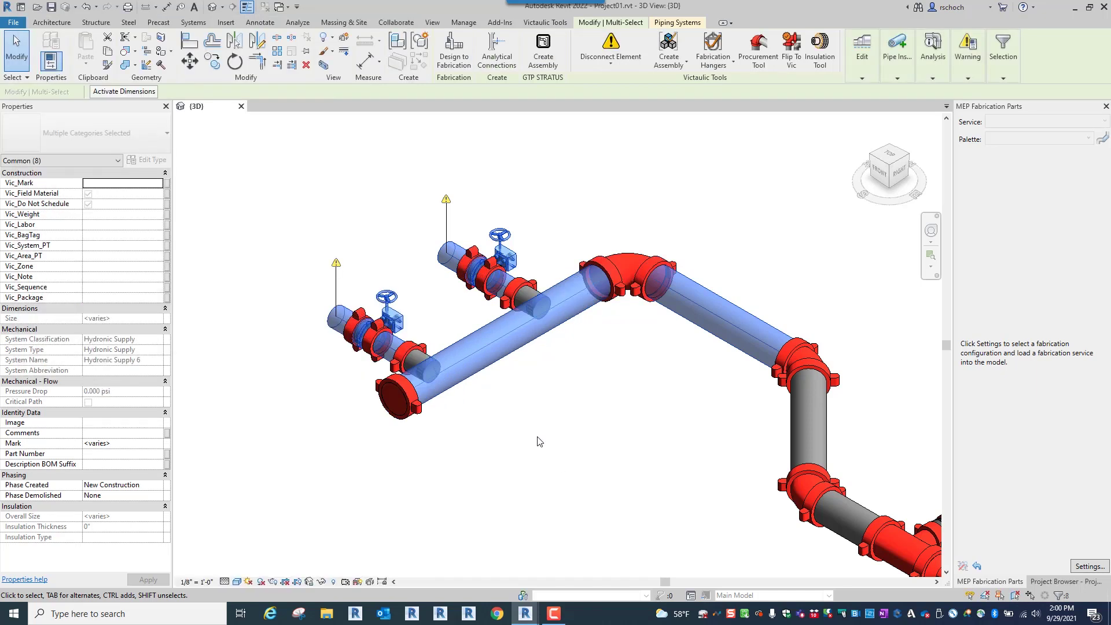
click(537, 434)
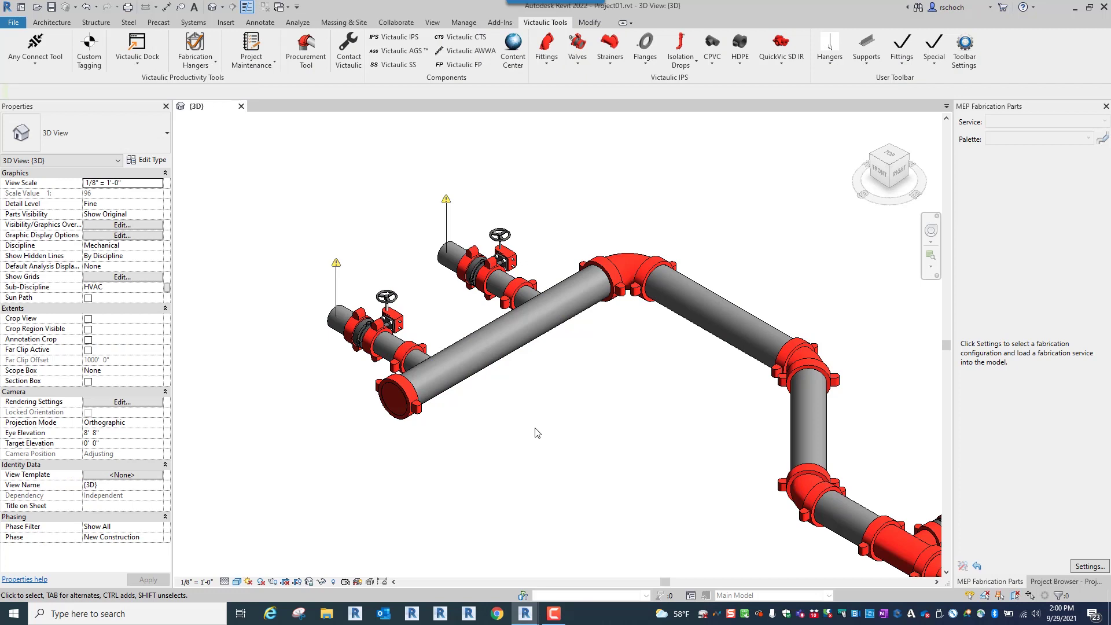
- Frame the main chiller piping and equipment, then window-select all 264 elements
scroll(515, 356, down, 5)
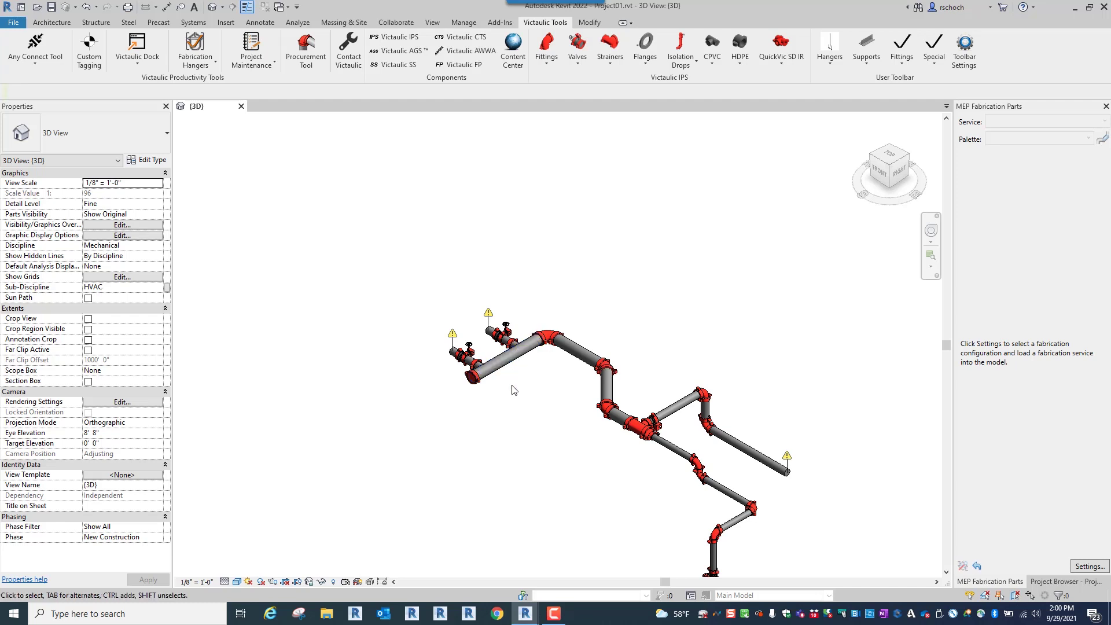
middle_drag(523, 417, 441, 337)
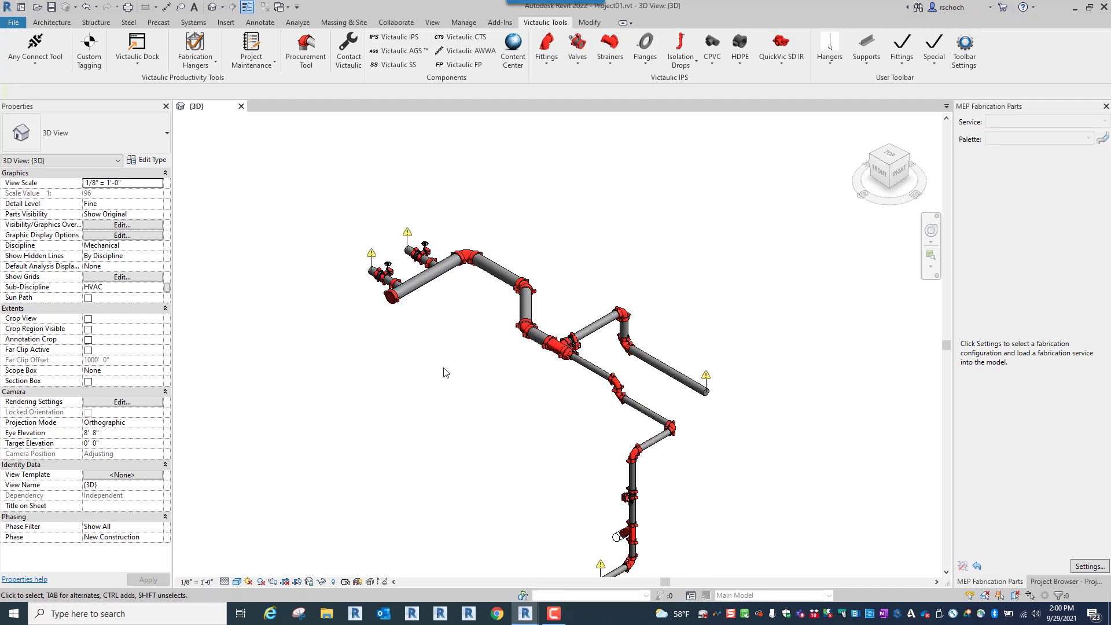
scroll(437, 325, down, 5)
middle_drag(514, 350, 437, 421)
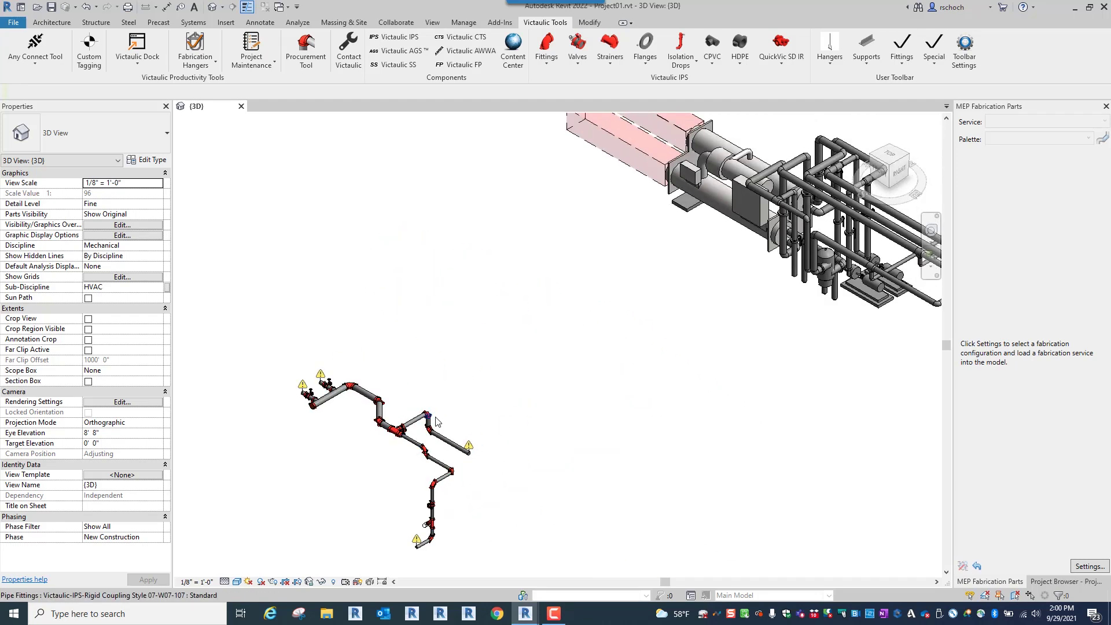
scroll(467, 292, up, 6)
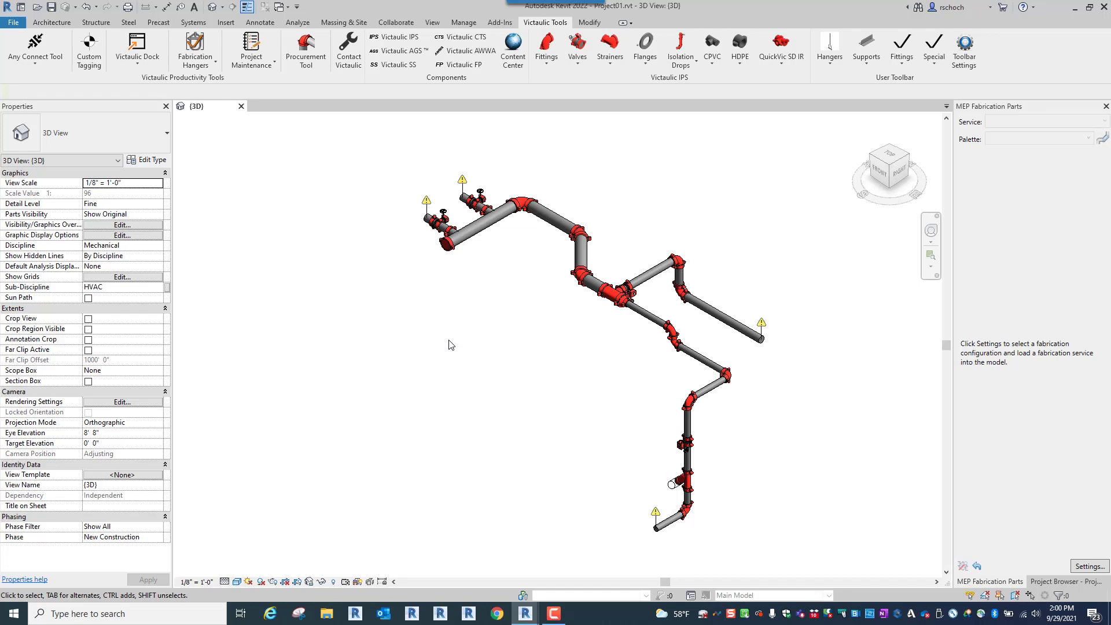
scroll(466, 330, down, 5)
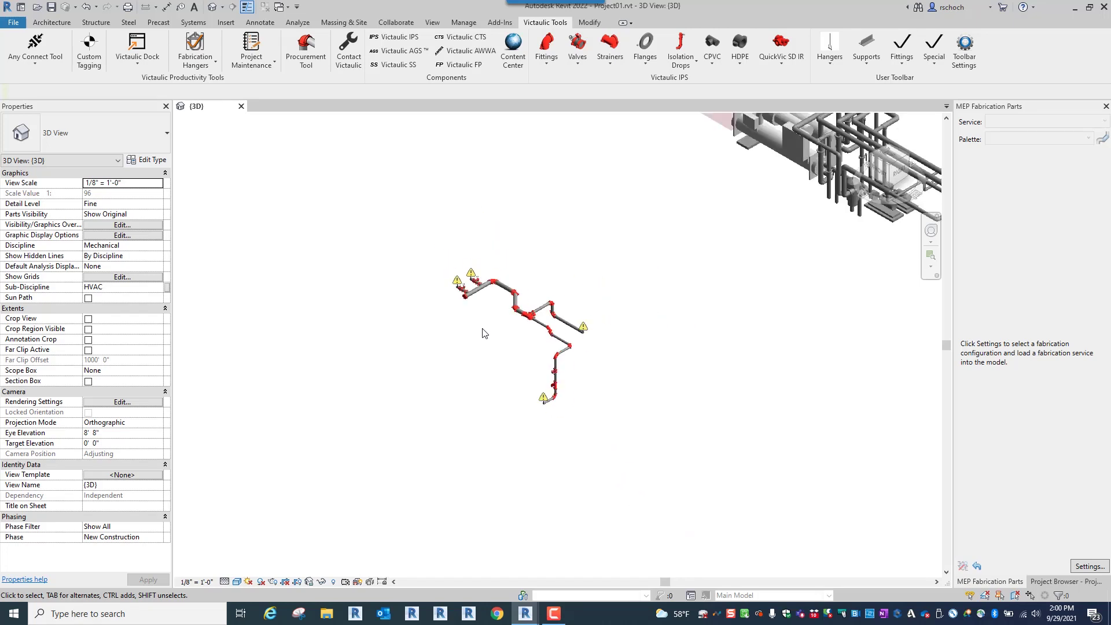
middle_drag(573, 305, 407, 443)
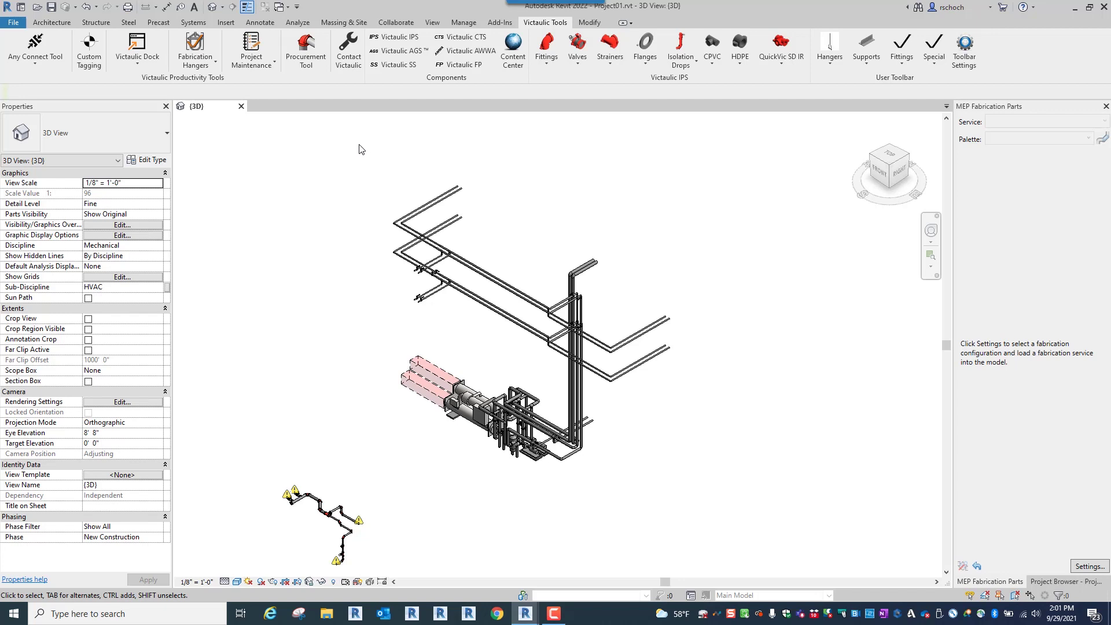
drag(359, 144, 727, 489)
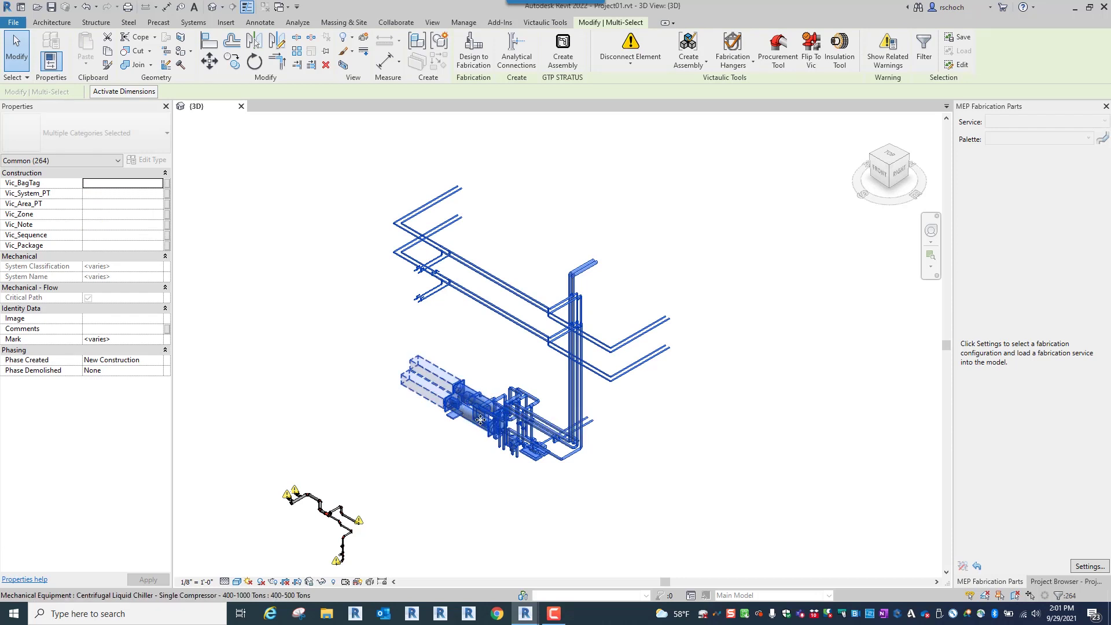
- Start a Flip To Vic on the main piping with the Victaulic-IPS TEE pipe type
click(810, 61)
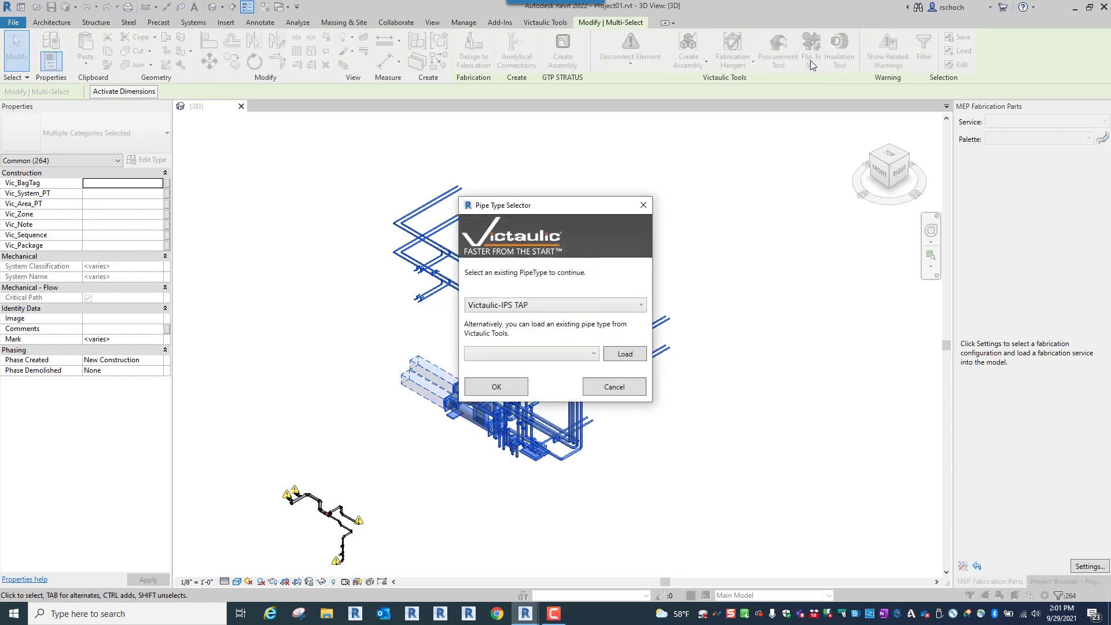
click(518, 311)
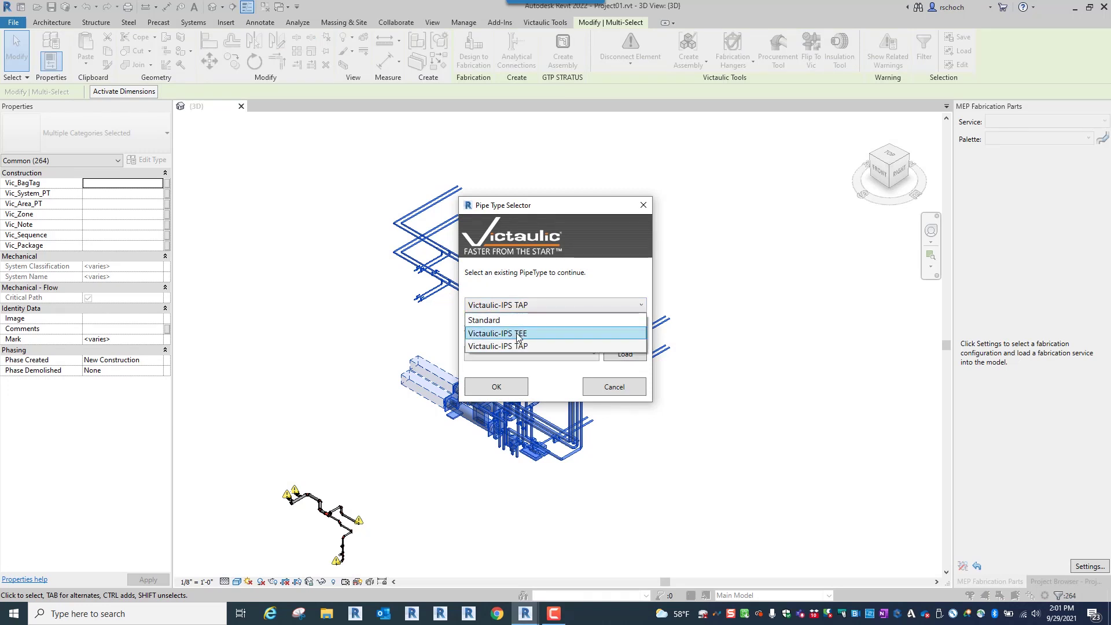
click(518, 334)
click(496, 386)
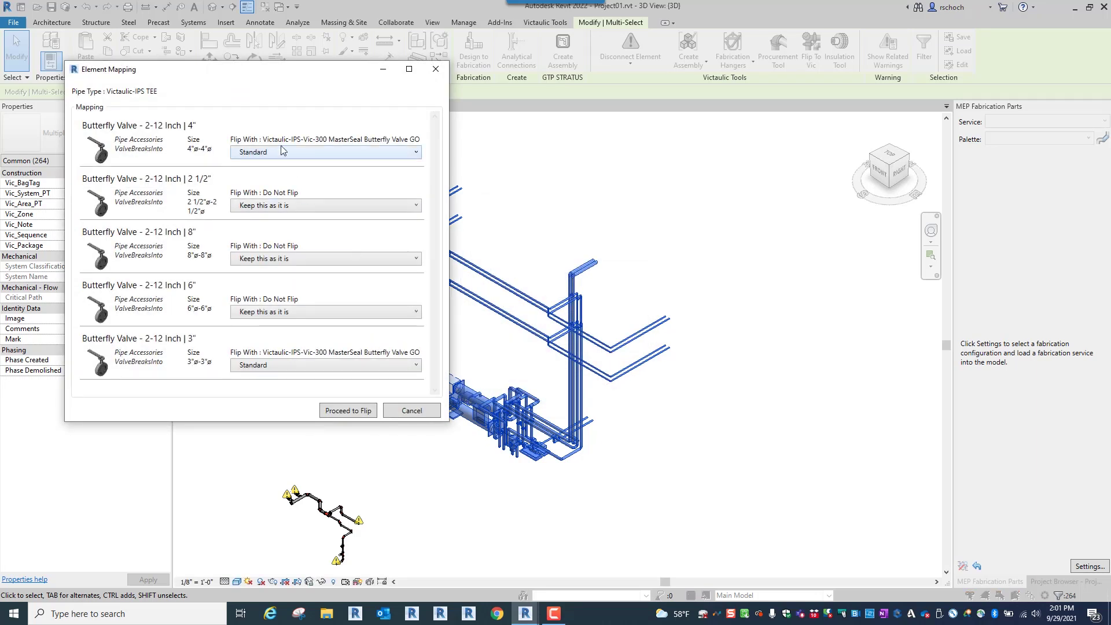
- Map the 2 1/2", 8" and 6" valves to MasterSeal Butterfly Valve GO and run the flip
click(282, 205)
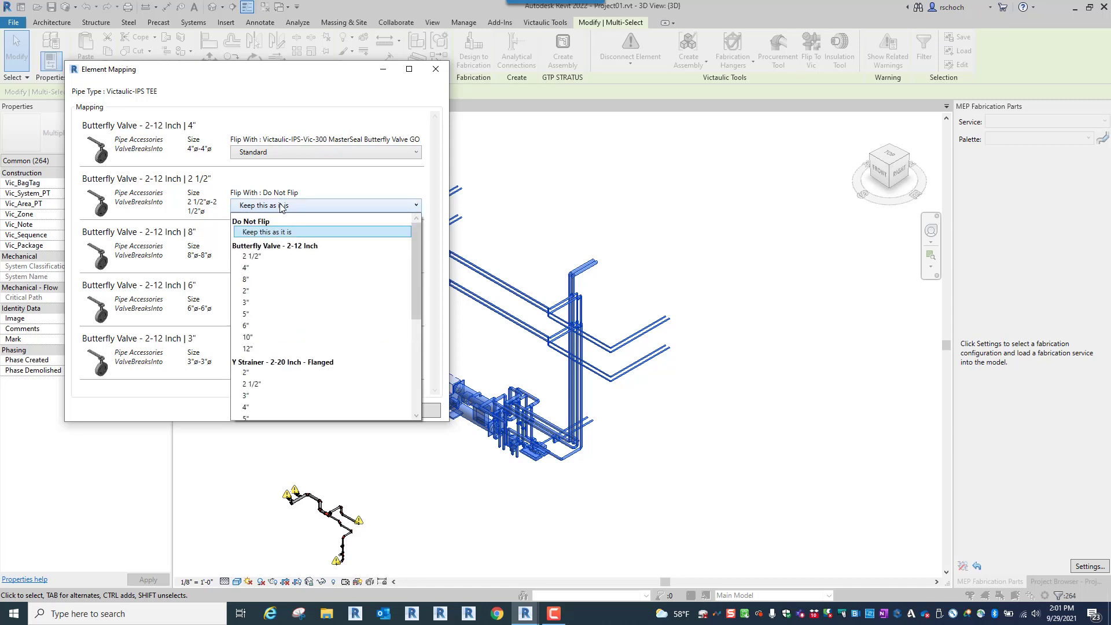
scroll(297, 359, down, 3)
scroll(296, 360, down, 1)
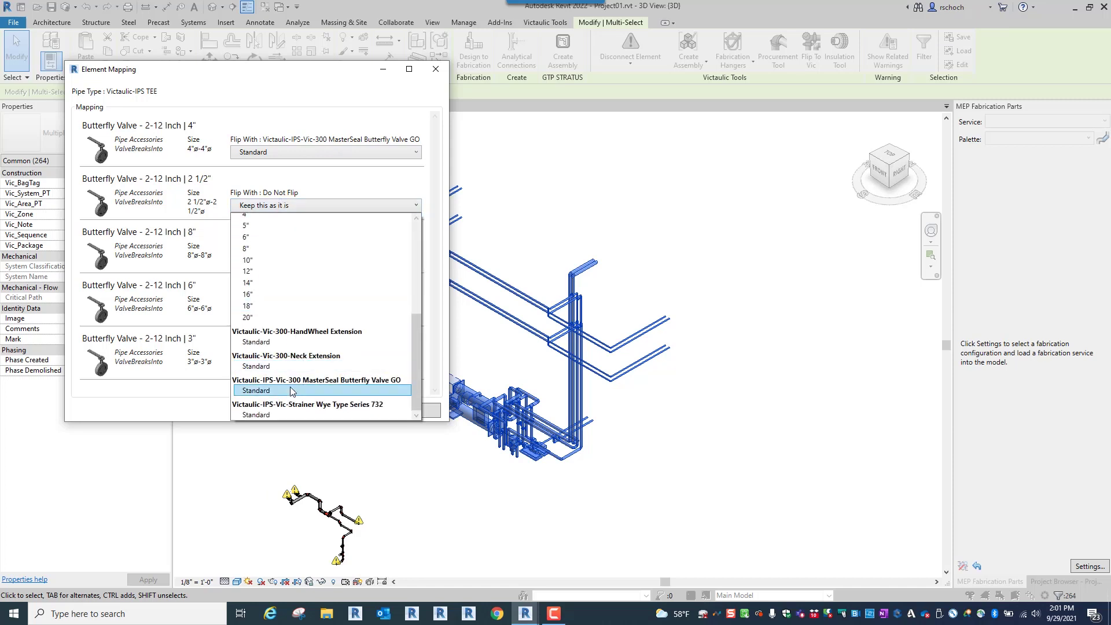
click(293, 382)
click(288, 258)
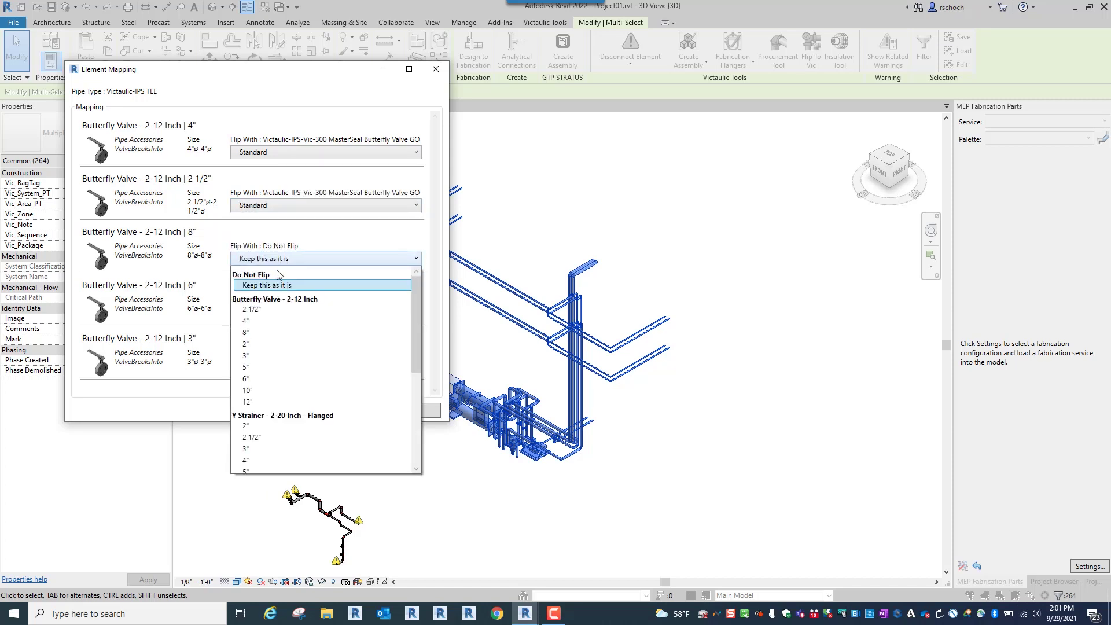
scroll(290, 405, down, 3)
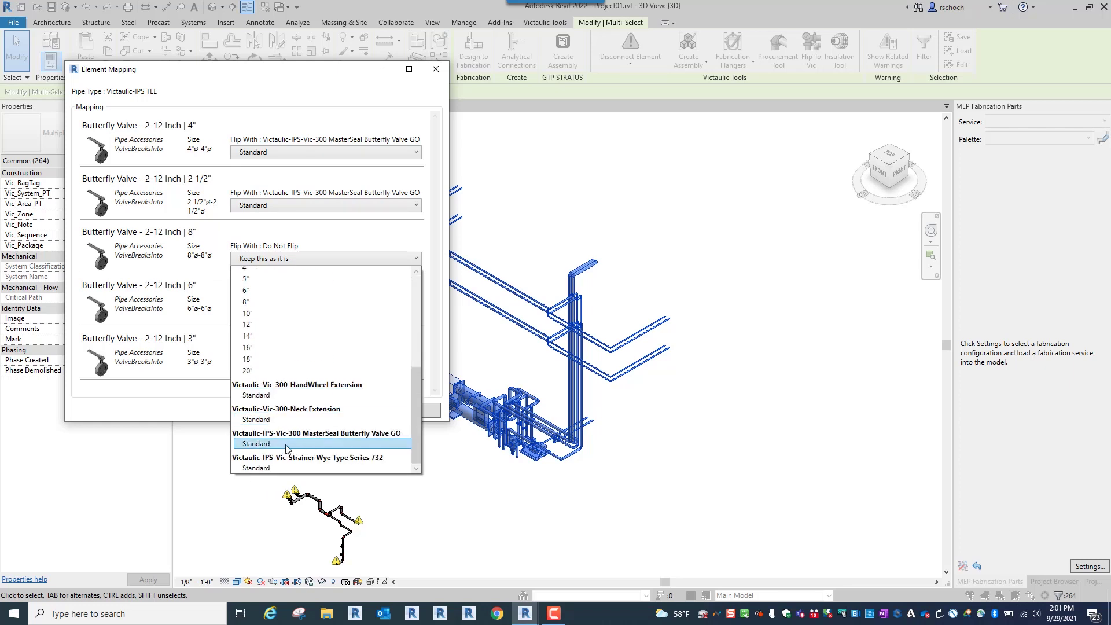
click(280, 444)
click(288, 311)
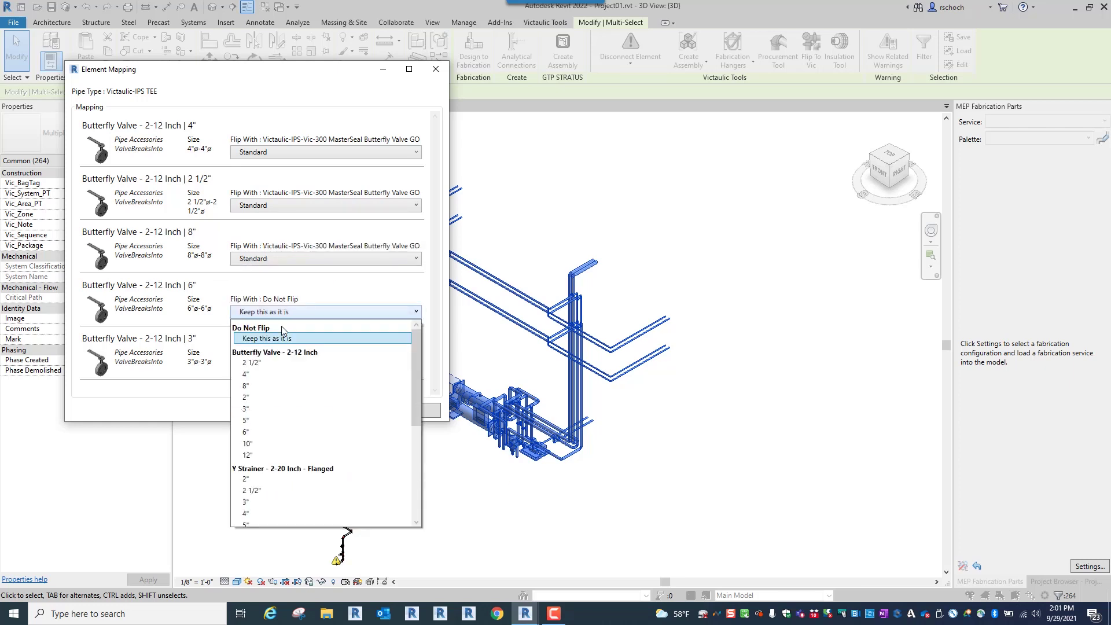
scroll(284, 381, down, 4)
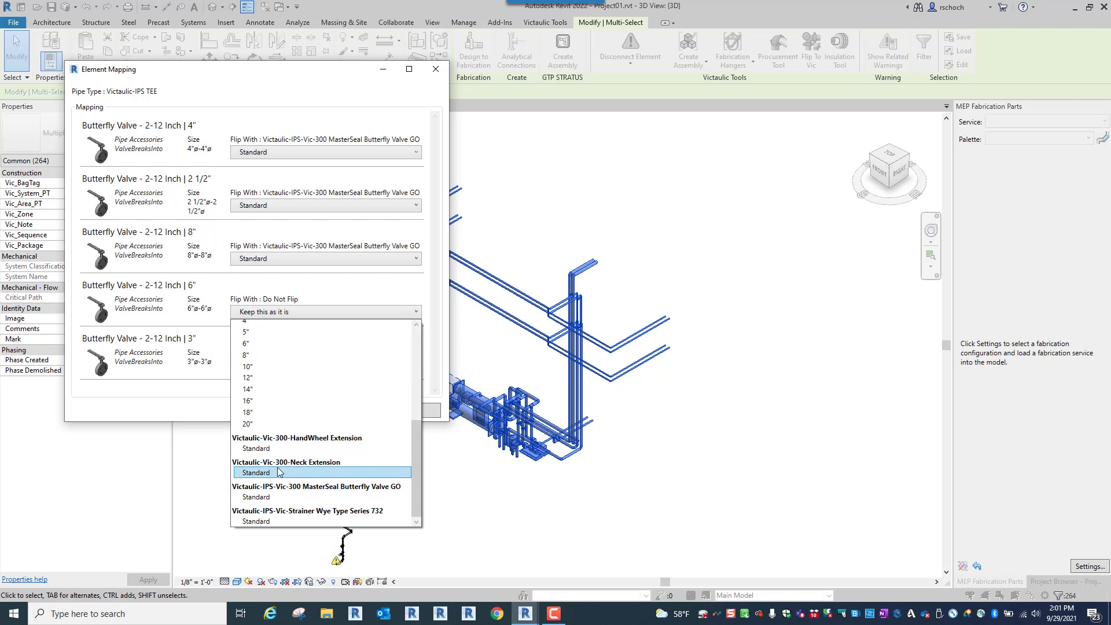
click(271, 496)
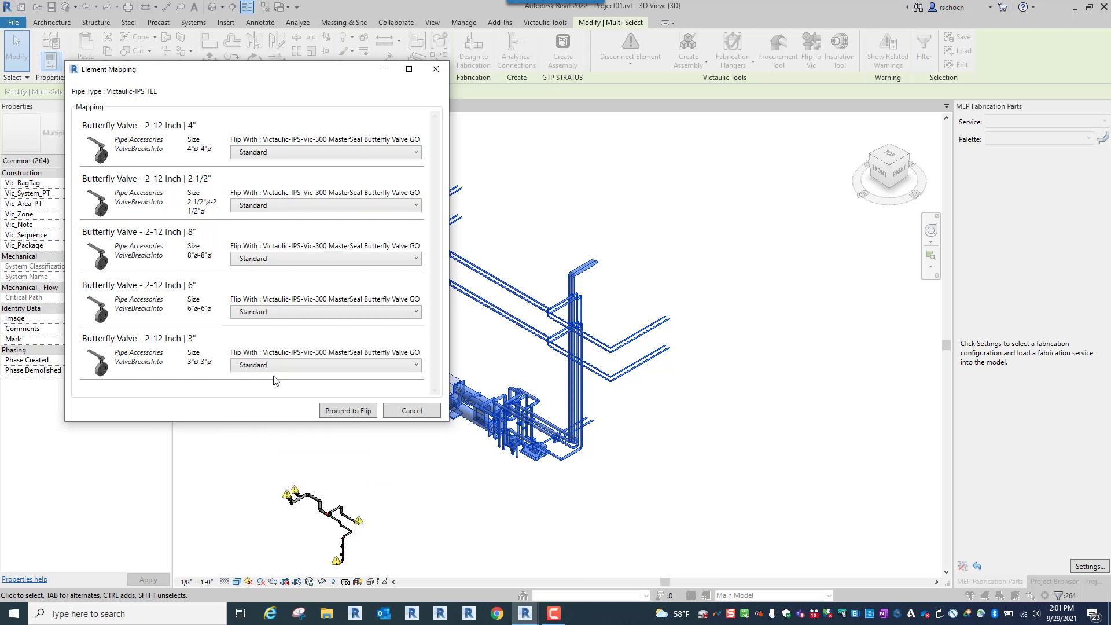
click(346, 411)
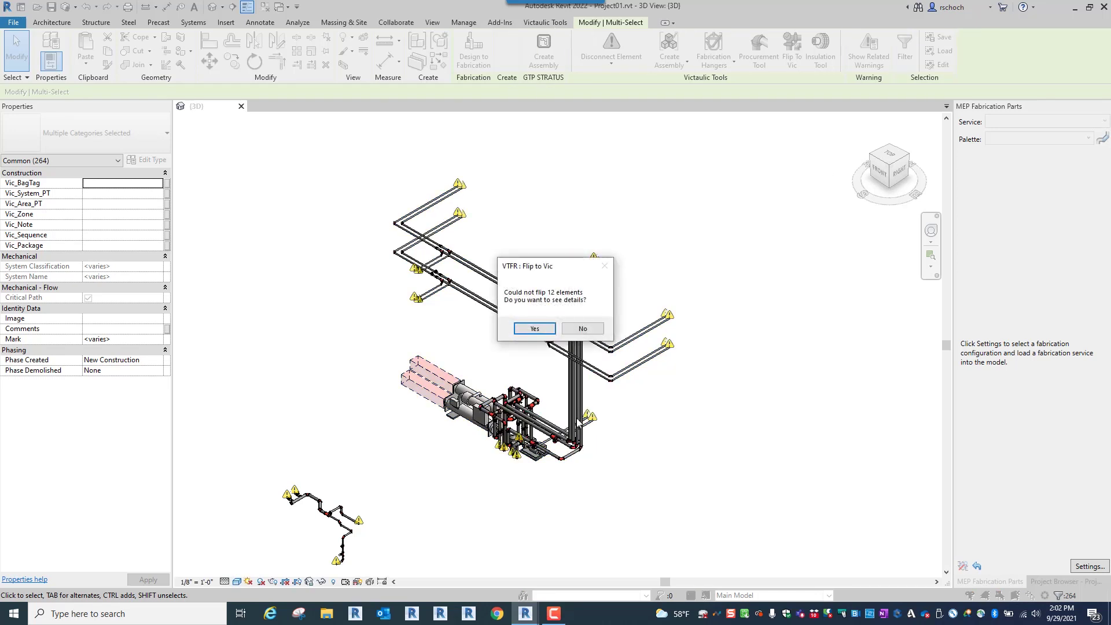
- Show the 12 failed elements, move and enlarge the list, and scroll through its tees and transitions
click(534, 328)
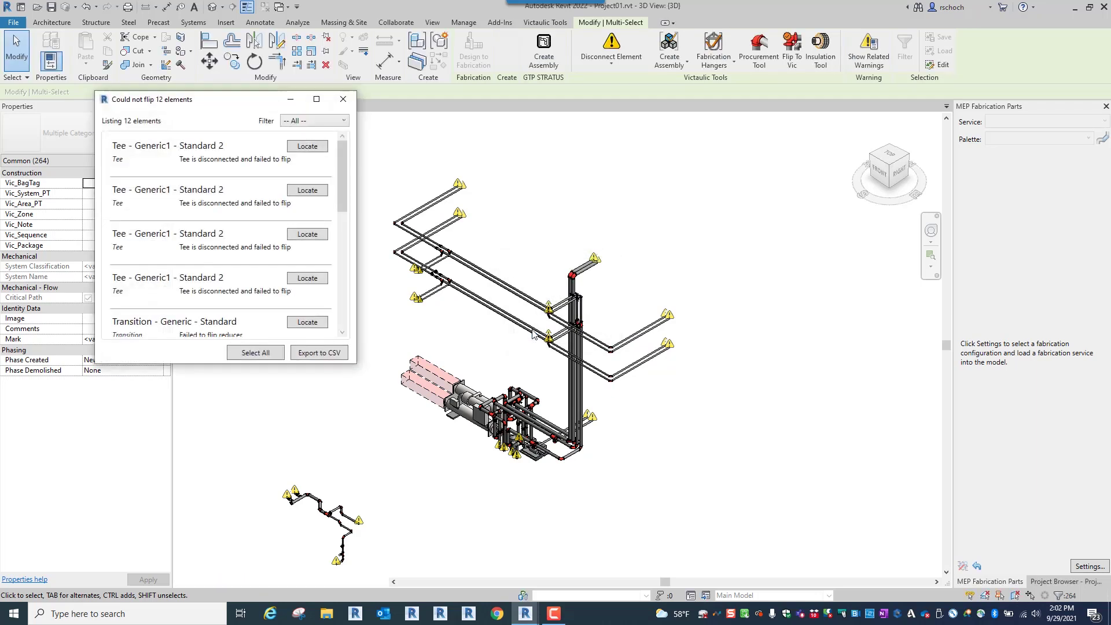
drag(233, 93, 787, 89)
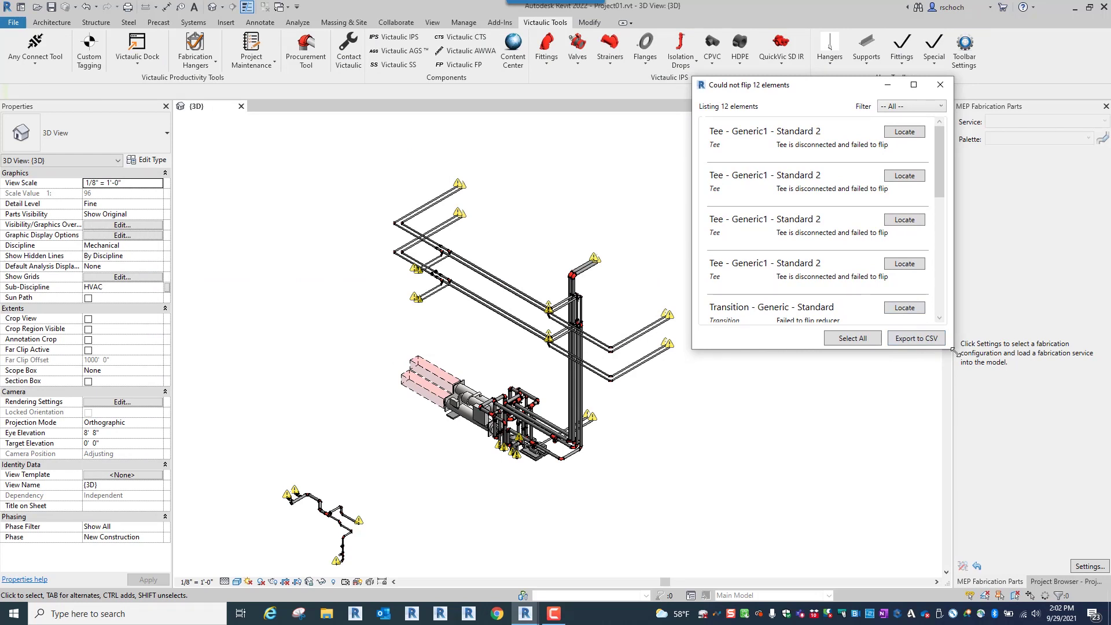
drag(952, 349, 1068, 581)
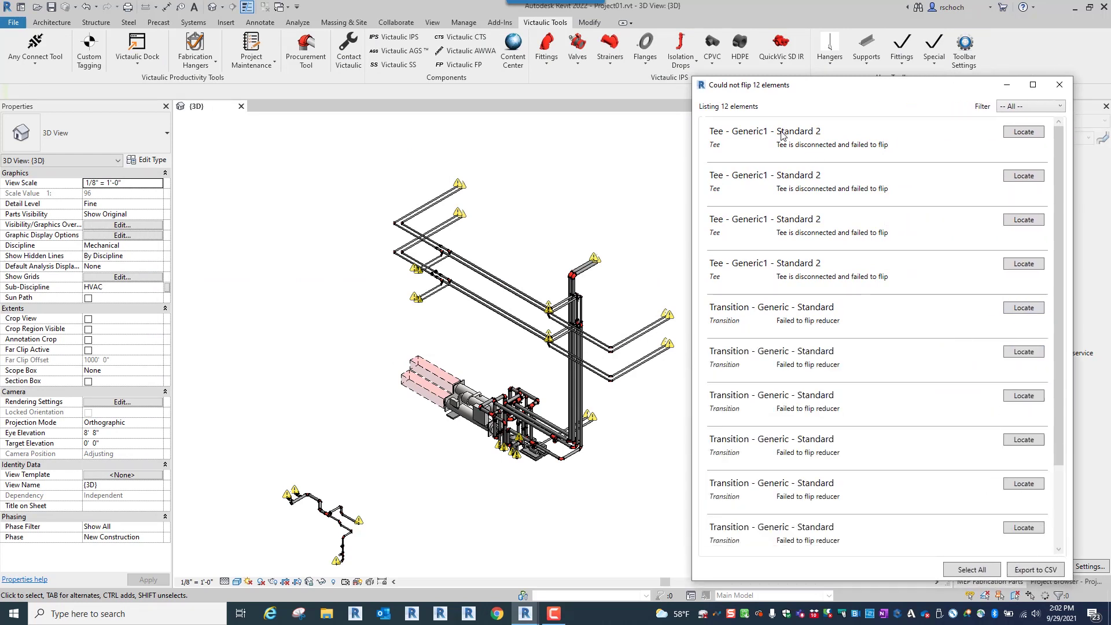
scroll(816, 243, down, 3)
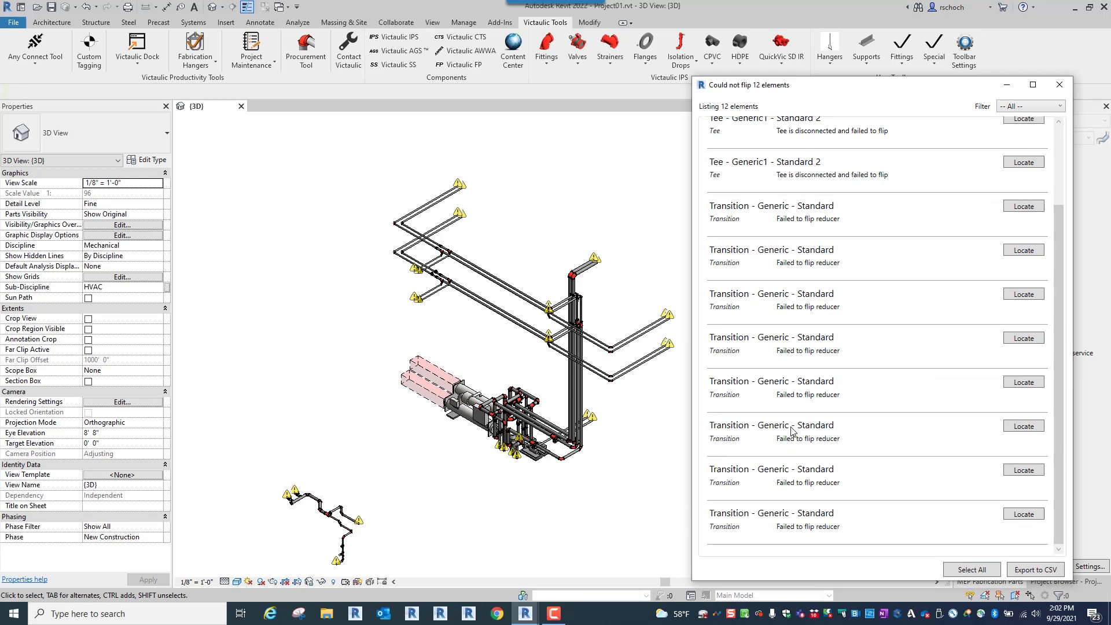
scroll(801, 382, up, 3)
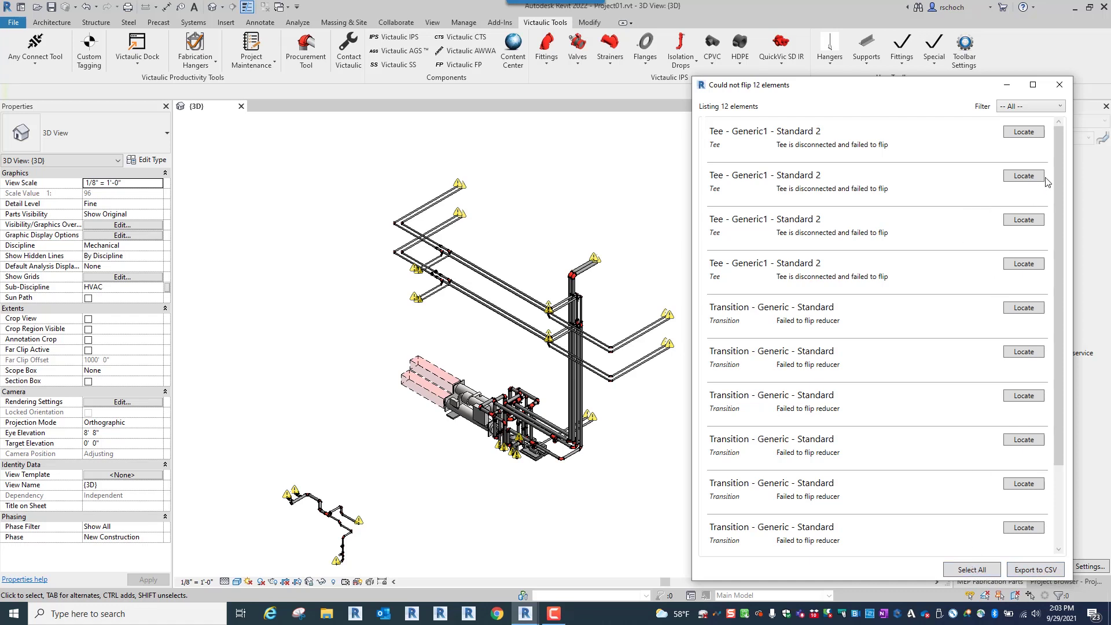
- Locate the first disconnected tee from the failure list and zoom to the stacked elbow fittings
click(1032, 133)
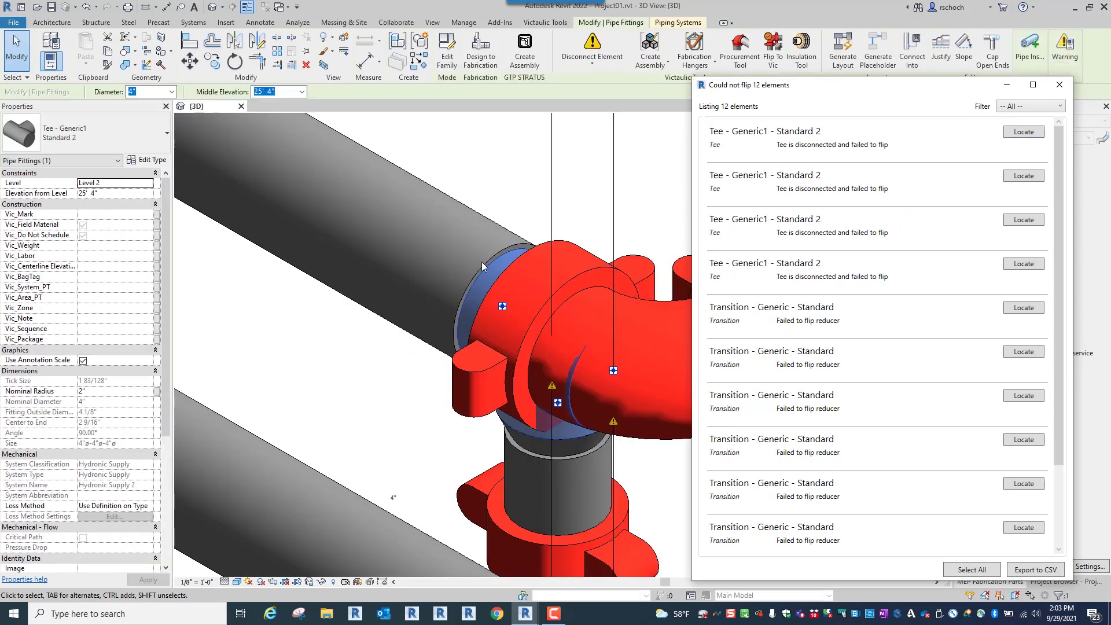
key(Escape)
scroll(482, 262, down, 3)
key(Escape)
scroll(553, 391, down, 2)
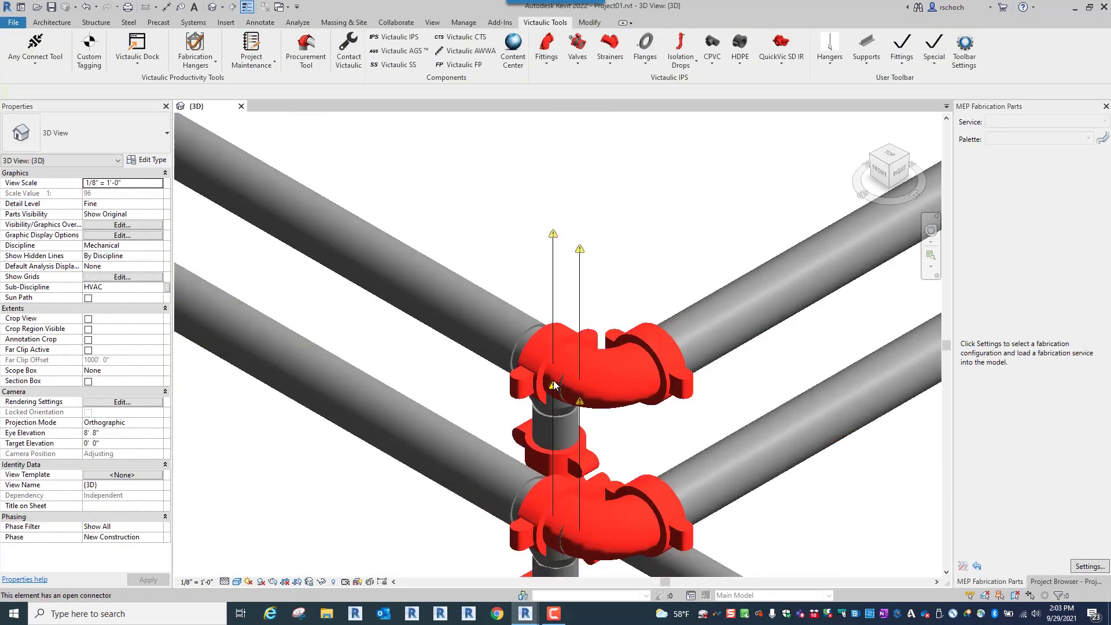
scroll(553, 386, down, 1)
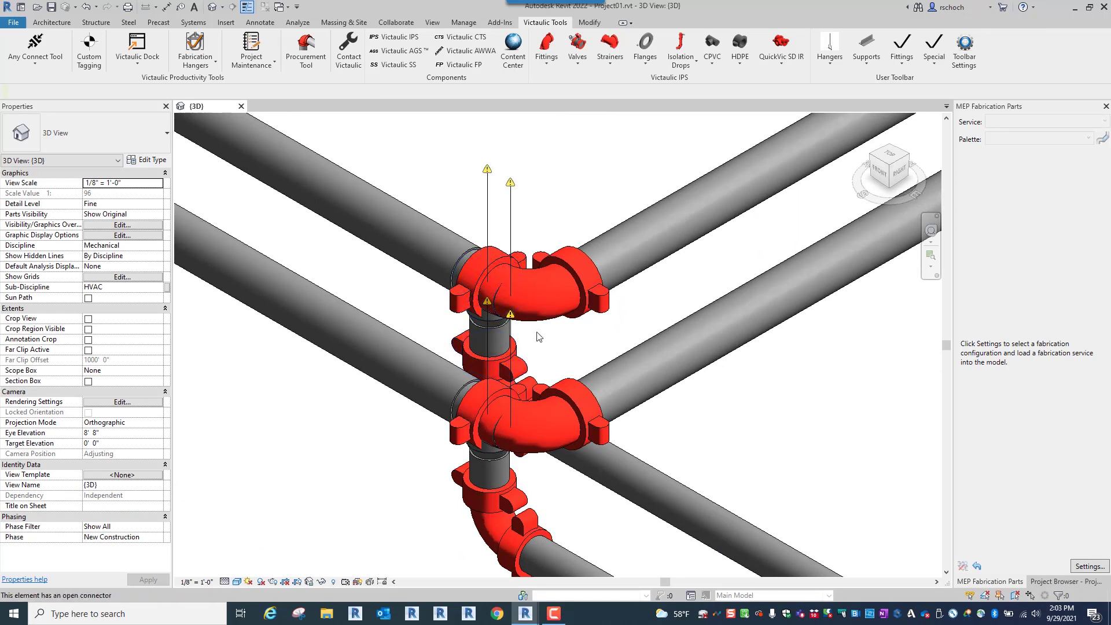
middle_drag(510, 408, 544, 381)
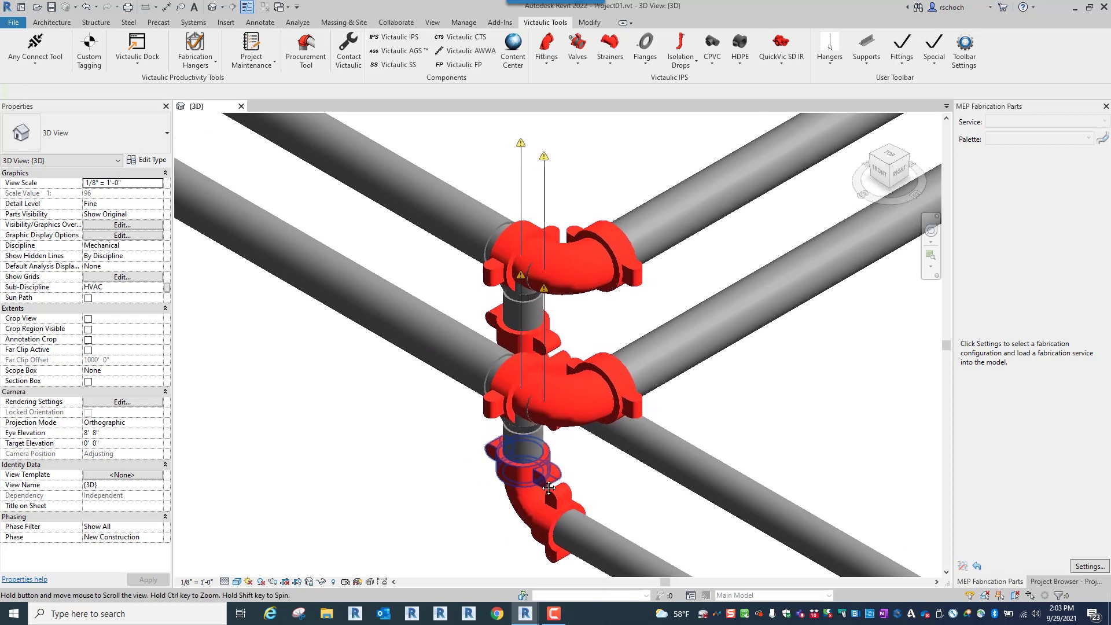
middle_drag(548, 488, 547, 487)
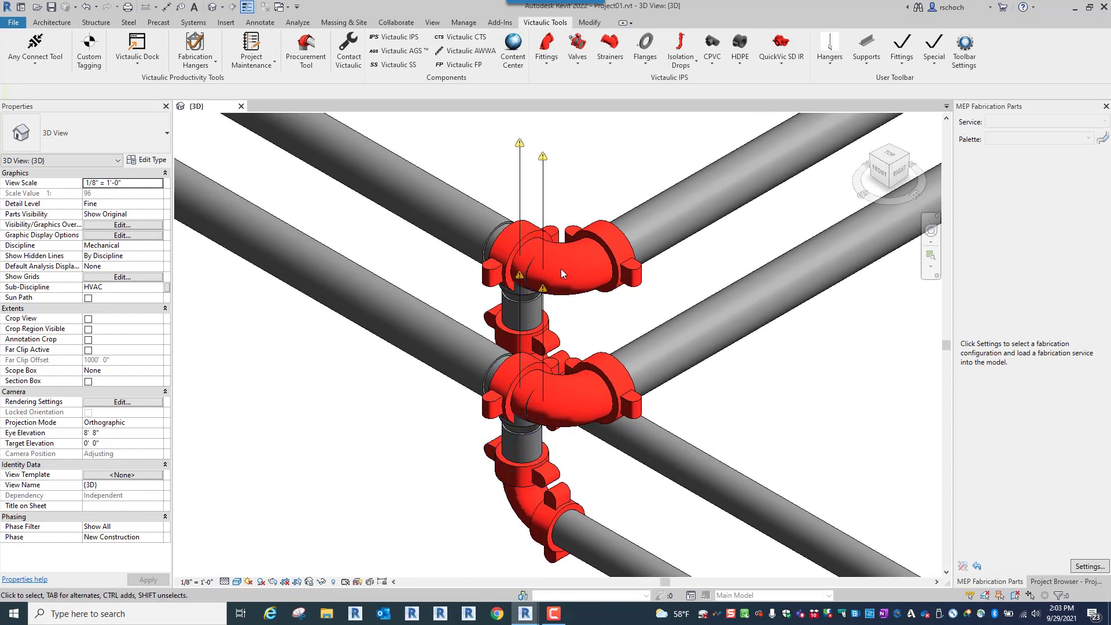
scroll(561, 268, up, 1)
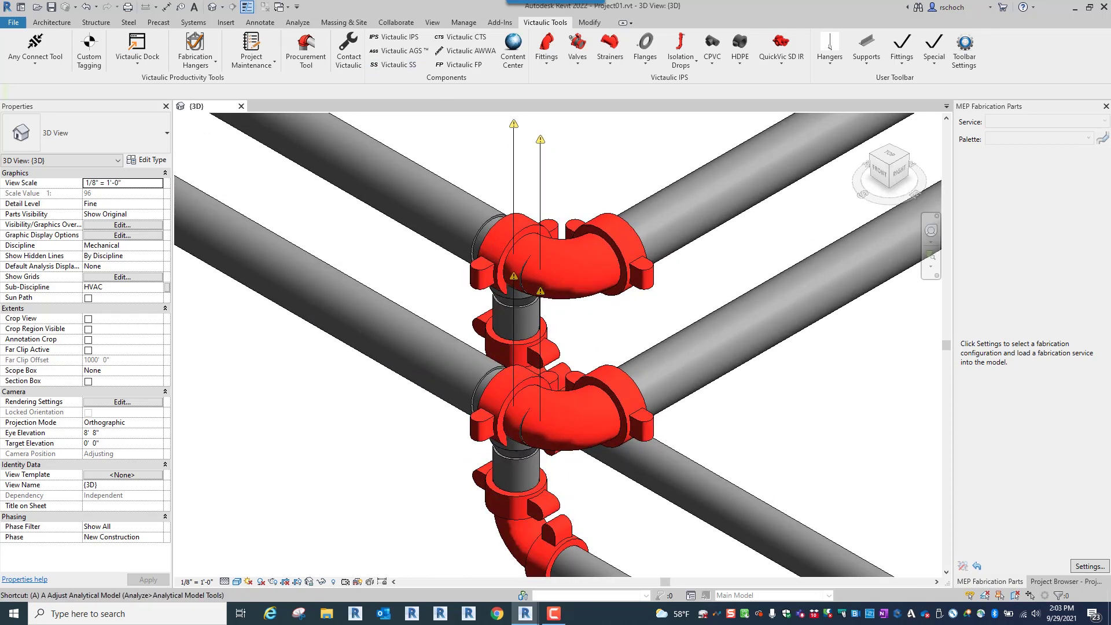
- Join the upper fitting, lower coupling and elbow with Any Connect Tool, then crossing-select the branch's 22 elements
click(35, 47)
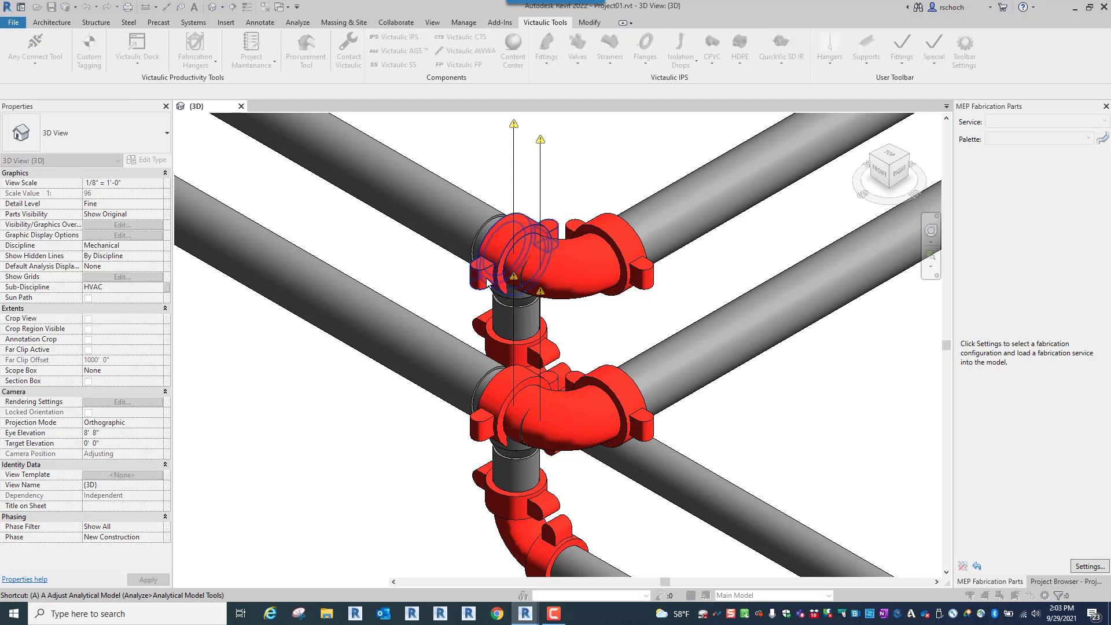
click(512, 295)
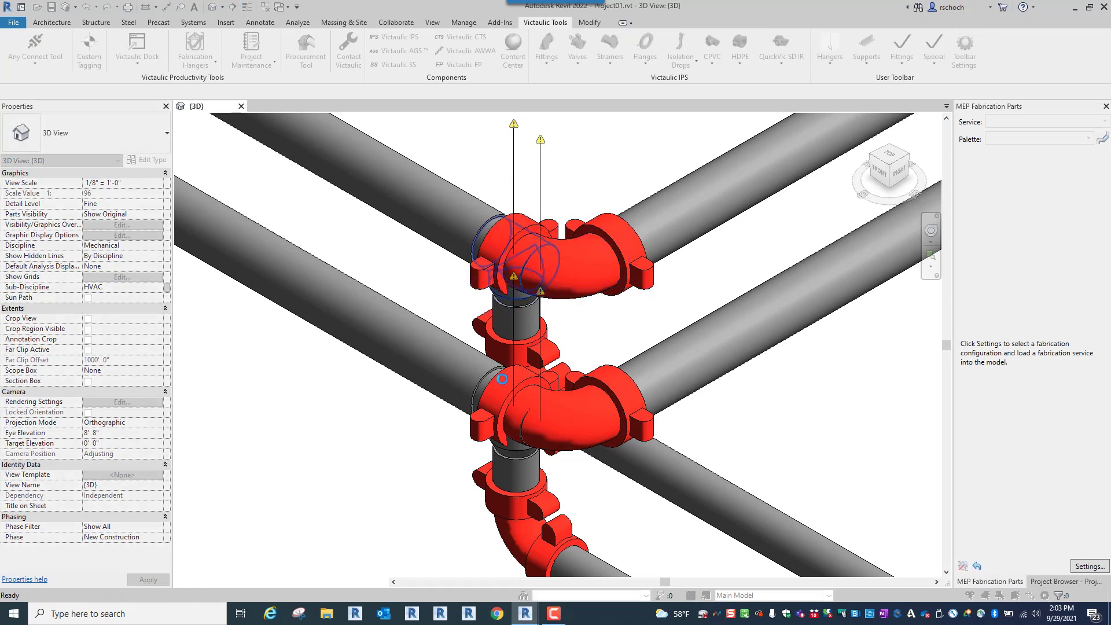
click(492, 405)
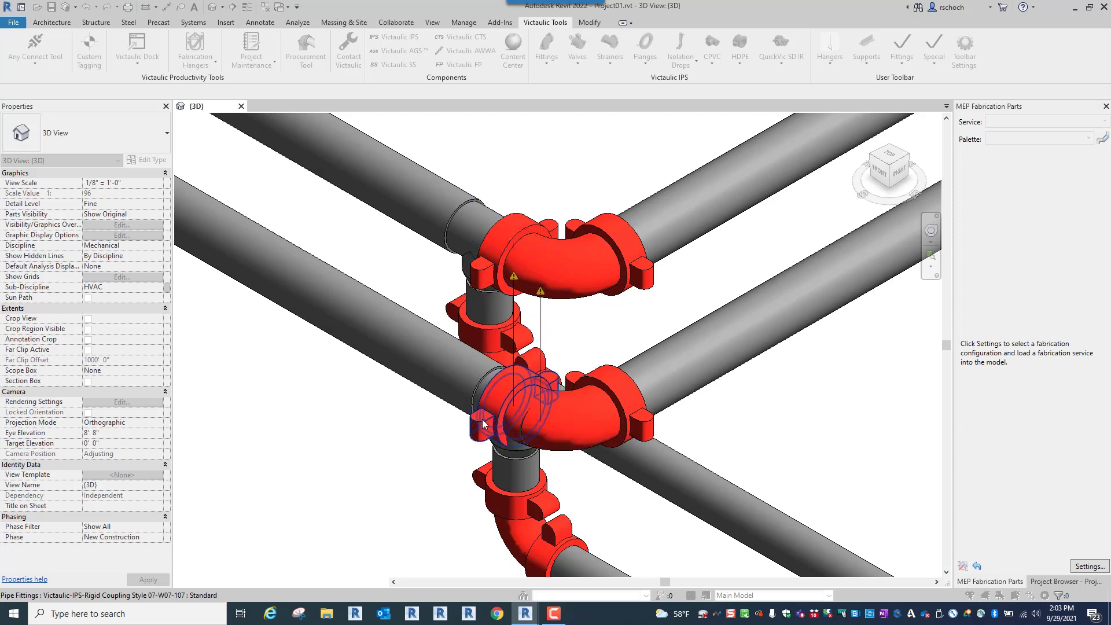
click(516, 451)
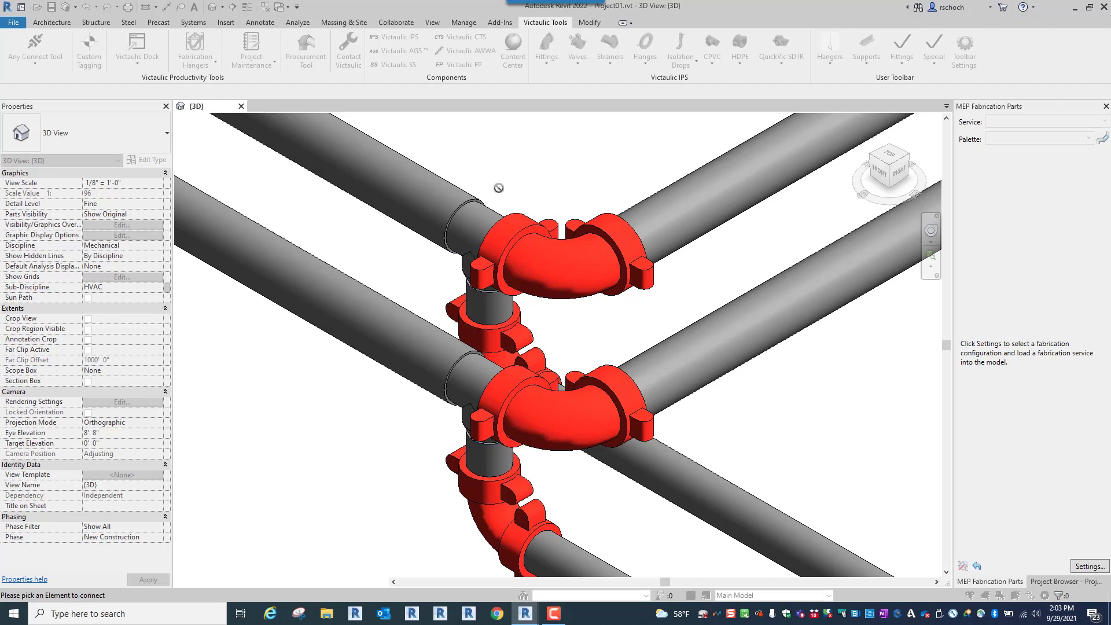
scroll(486, 355, down, 2)
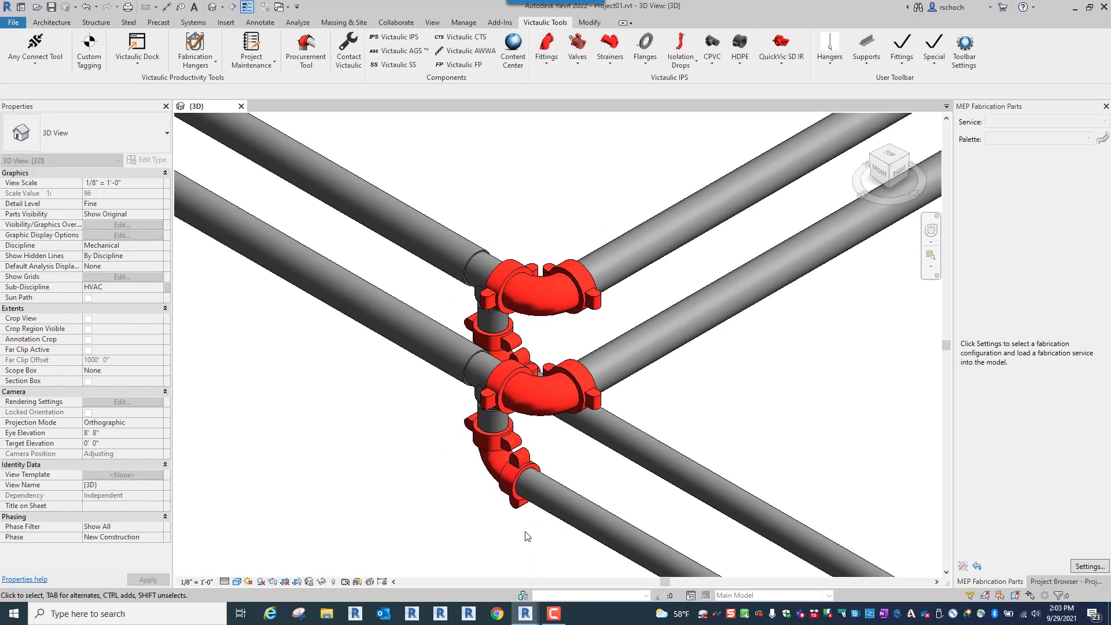
drag(424, 250, 328, 203)
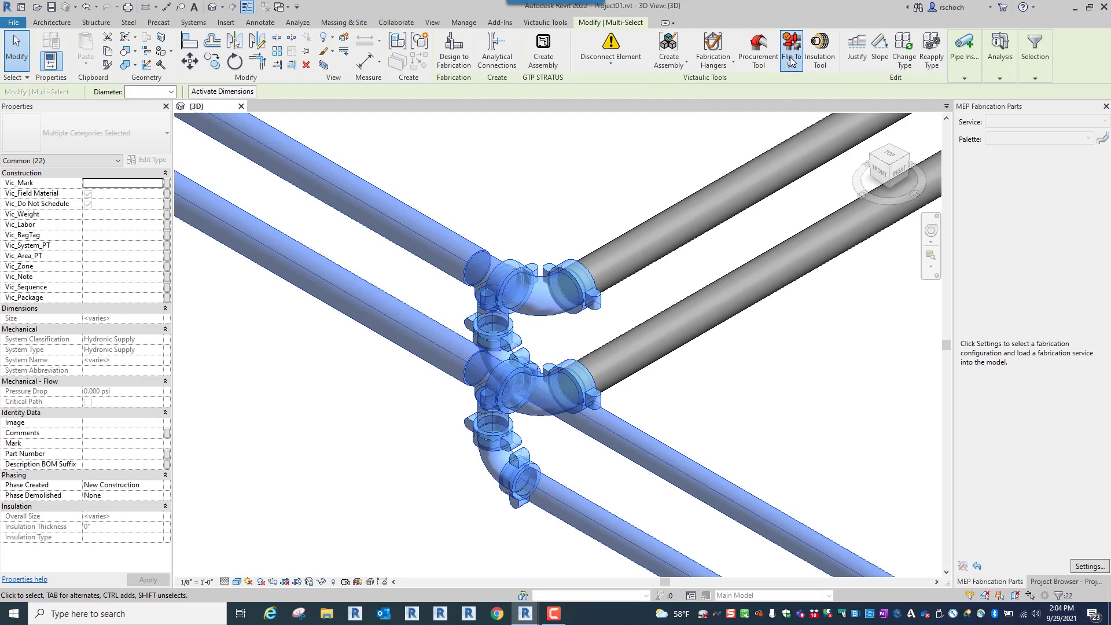
- Flip the selected stacked elbow branch to the Victaulic-IPS TEE pipe type
click(790, 57)
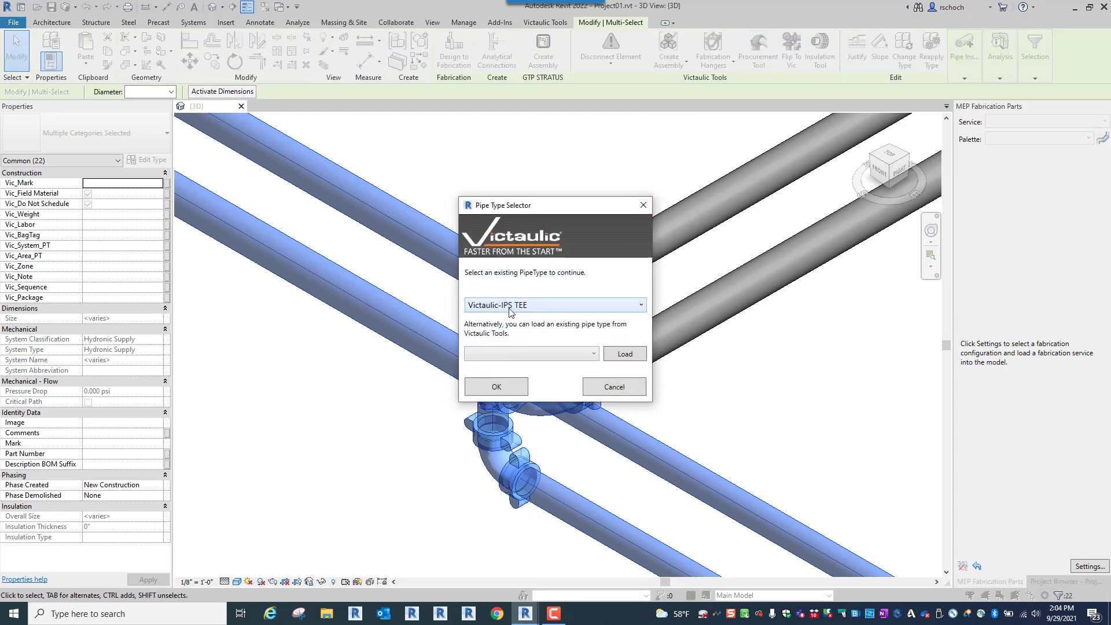
click(499, 386)
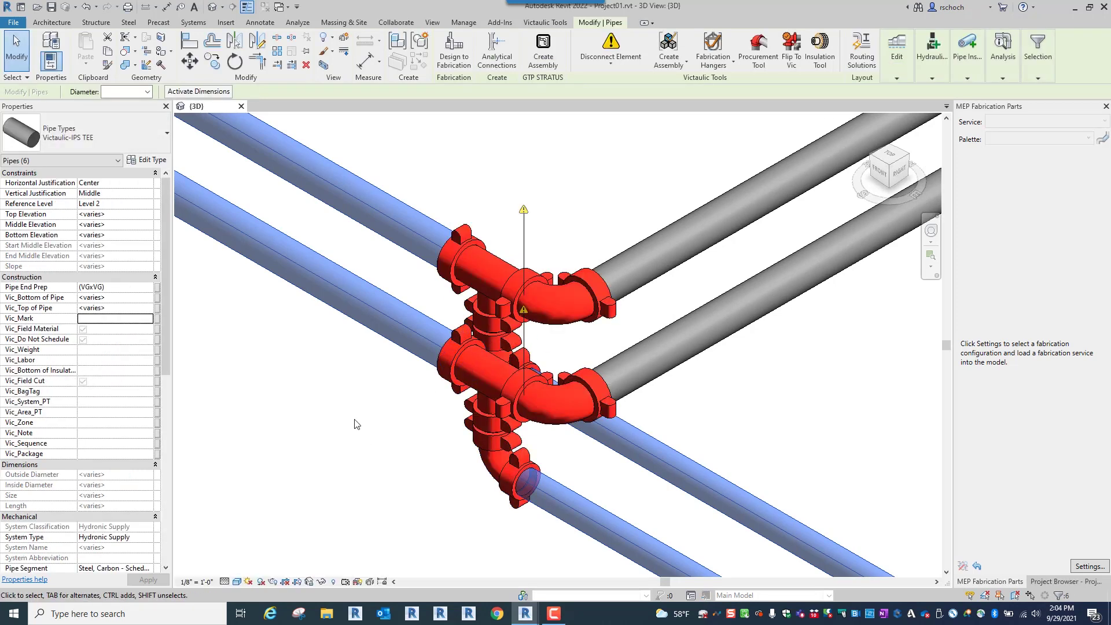
click(355, 424)
- Inspect the new upper fitting and lower coupling to confirm their Victaulic fitting types
middle_drag(417, 395, 426, 345)
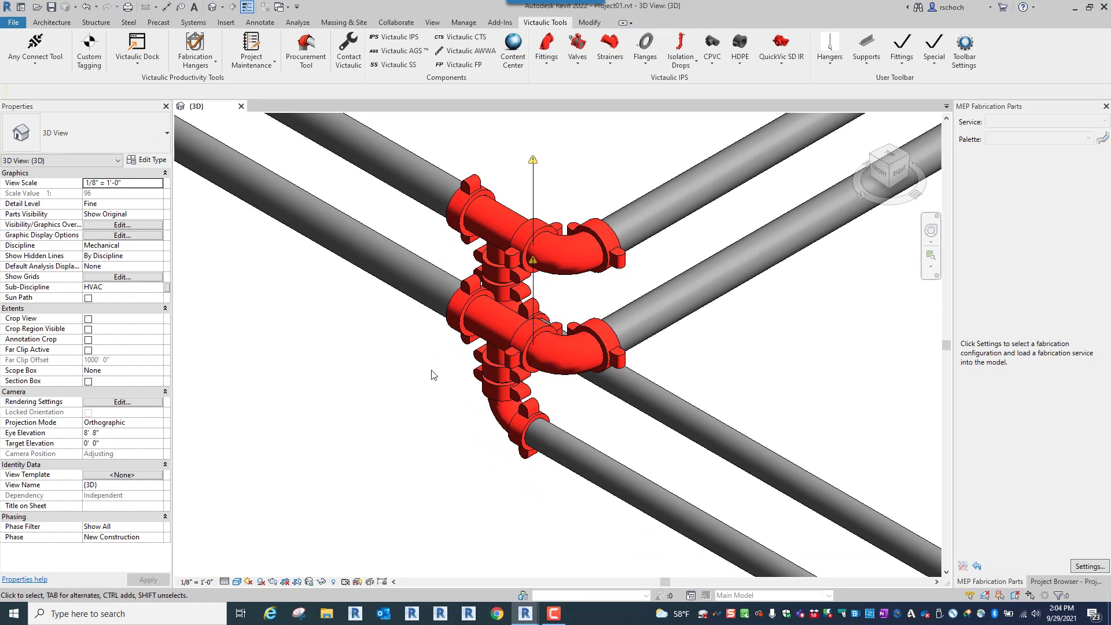
click(521, 263)
key(Escape)
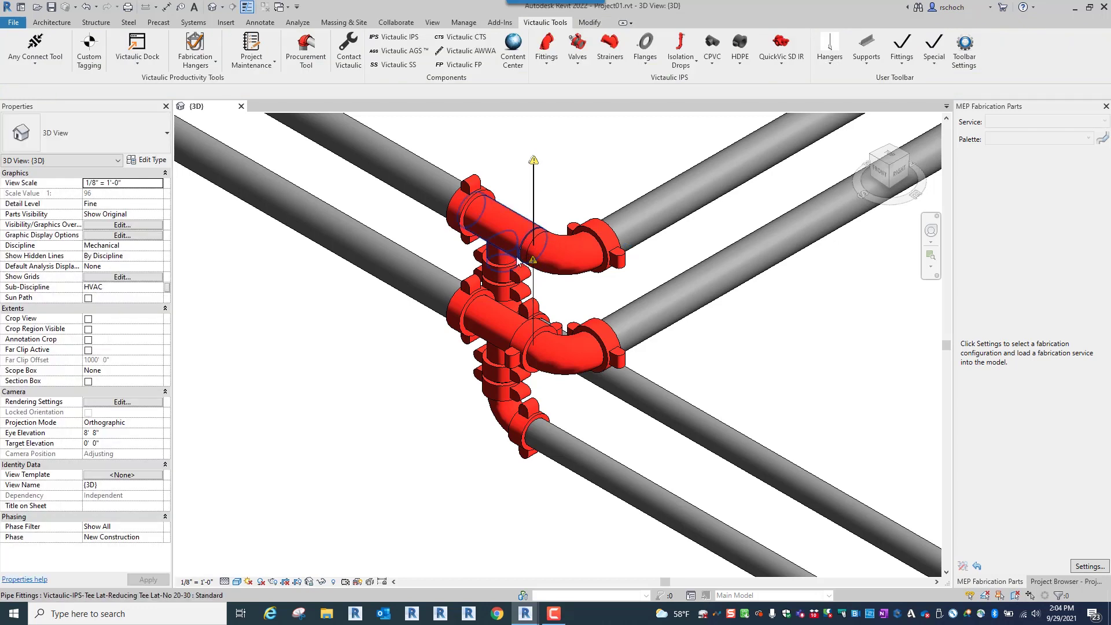
scroll(519, 262, up, 2)
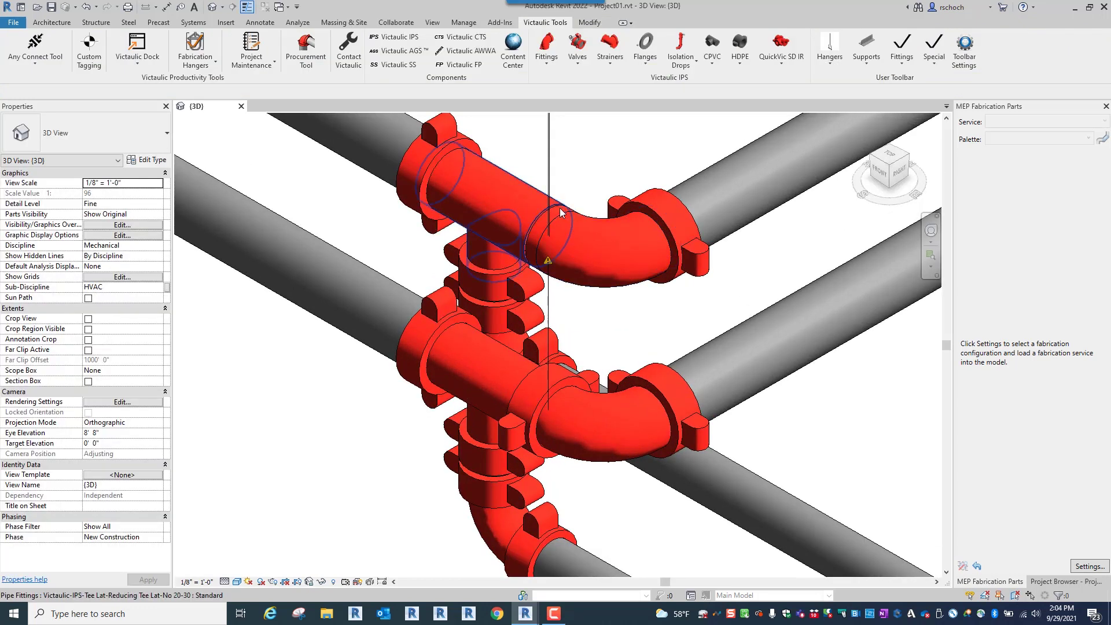
drag(521, 133, 618, 313)
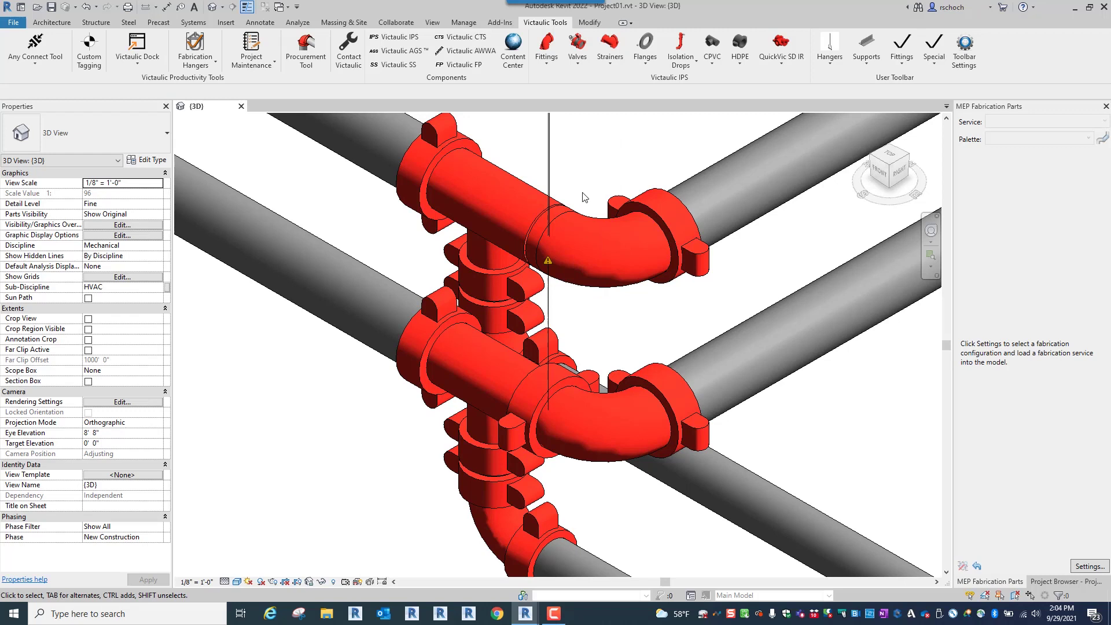
click(566, 386)
key(Escape)
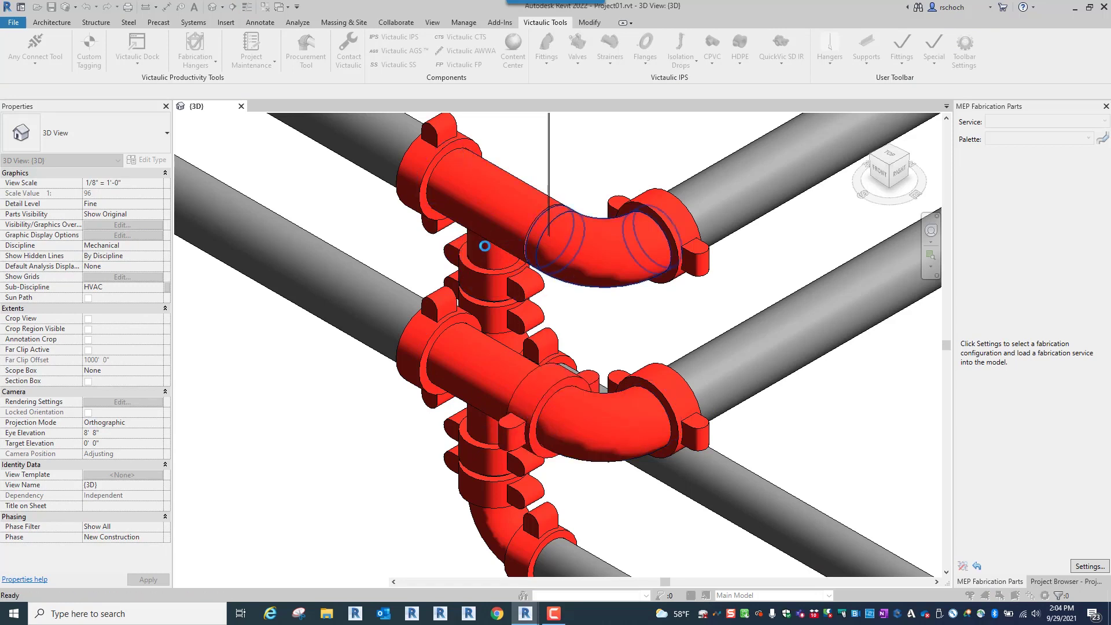
scroll(485, 242, down, 2)
scroll(485, 241, down, 4)
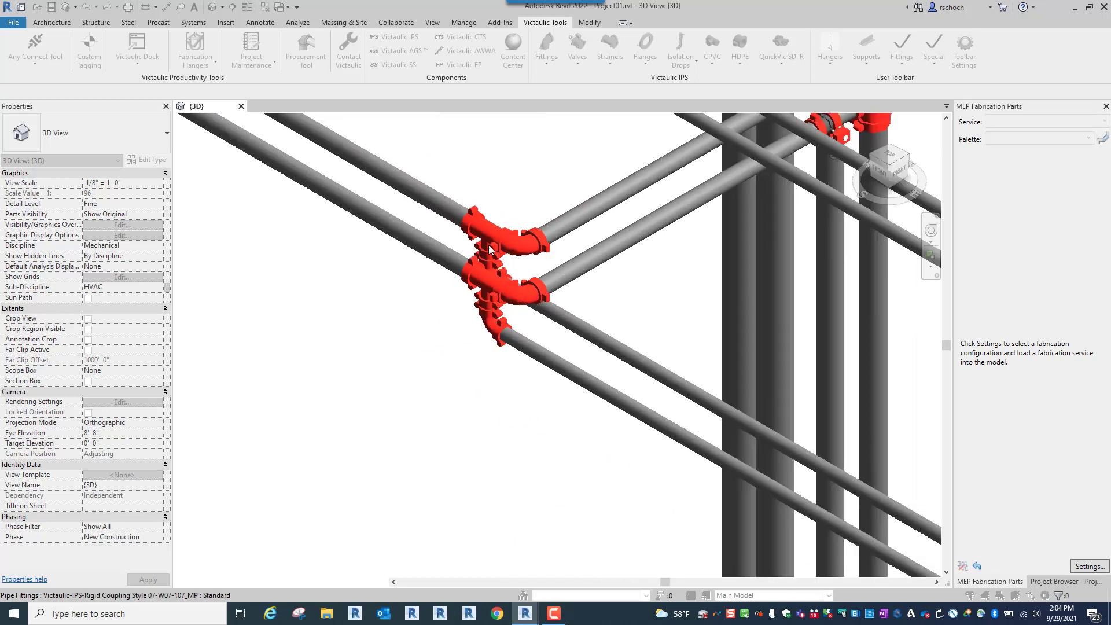
scroll(508, 323, down, 5)
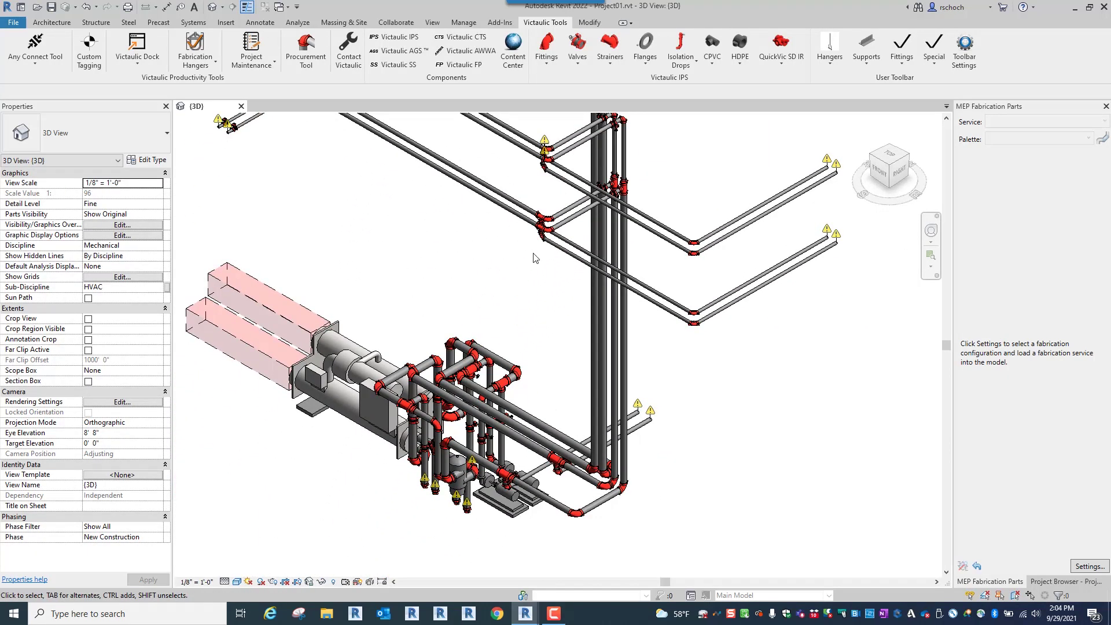
- Zoom out across the network, then zoom in until the small Victaulic pipe run fills the view
middle_drag(539, 240, 588, 234)
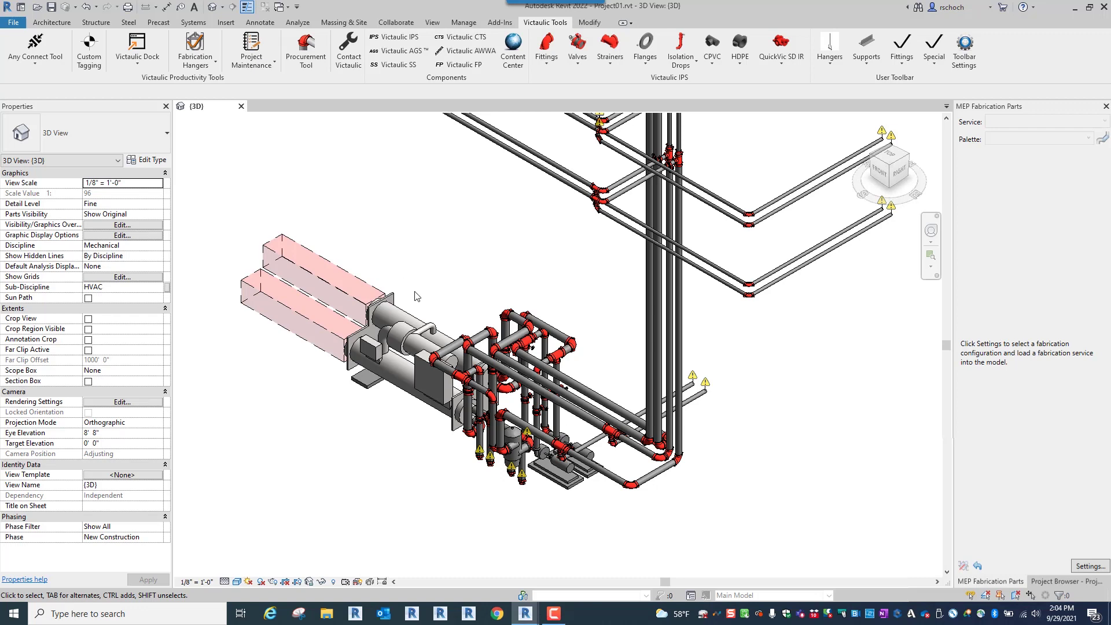
scroll(408, 288, down, 3)
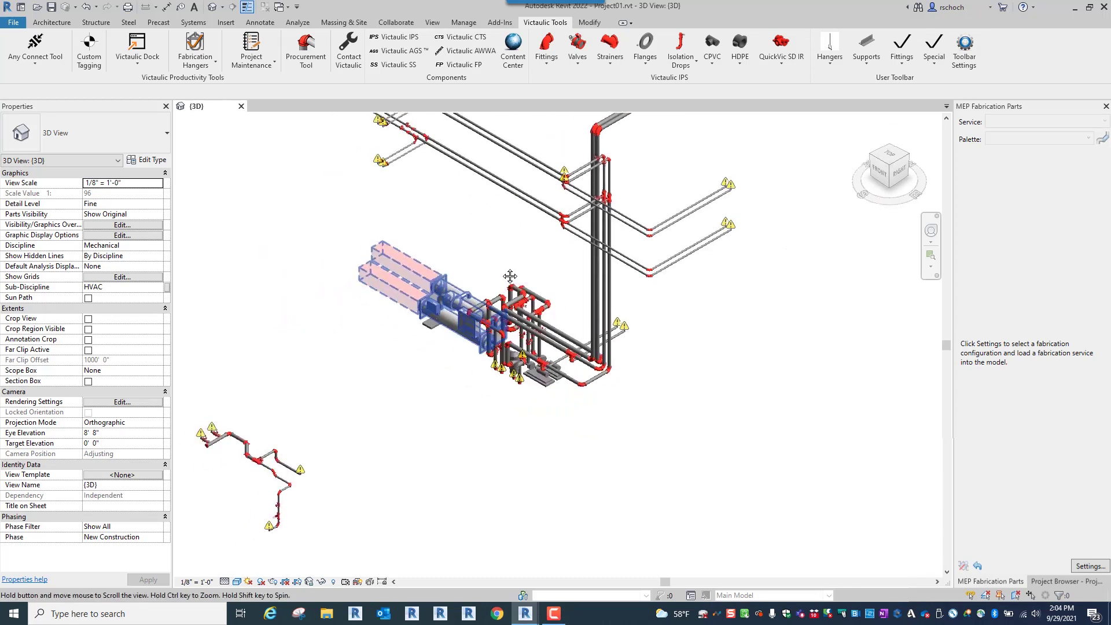
middle_drag(366, 417, 443, 396)
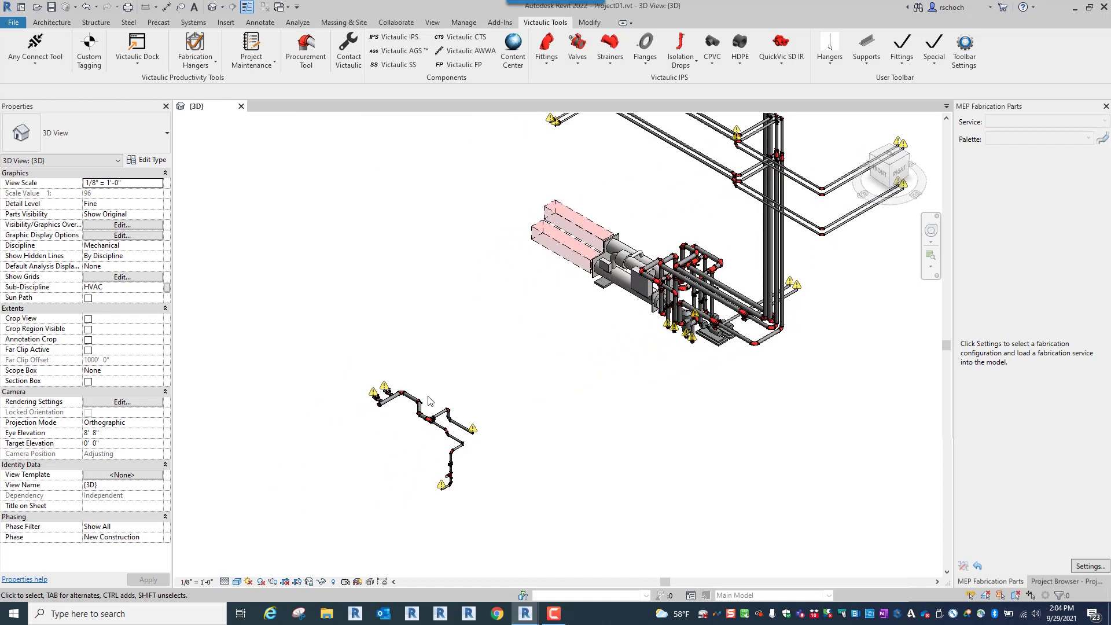
middle_drag(536, 370, 533, 345)
scroll(532, 344, up, 2)
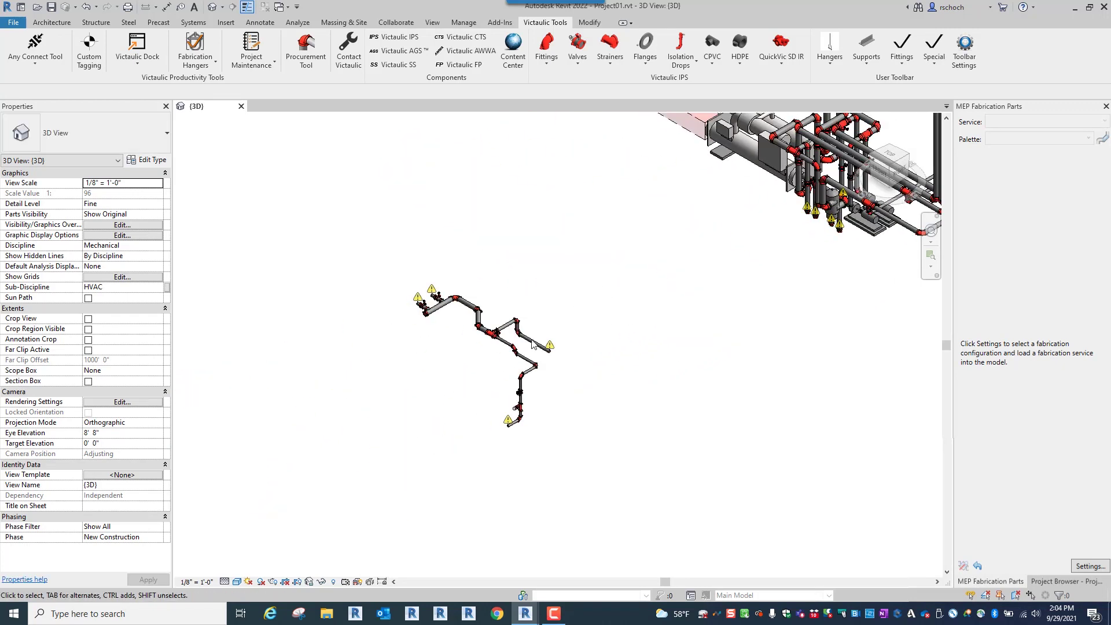
scroll(432, 355, up, 5)
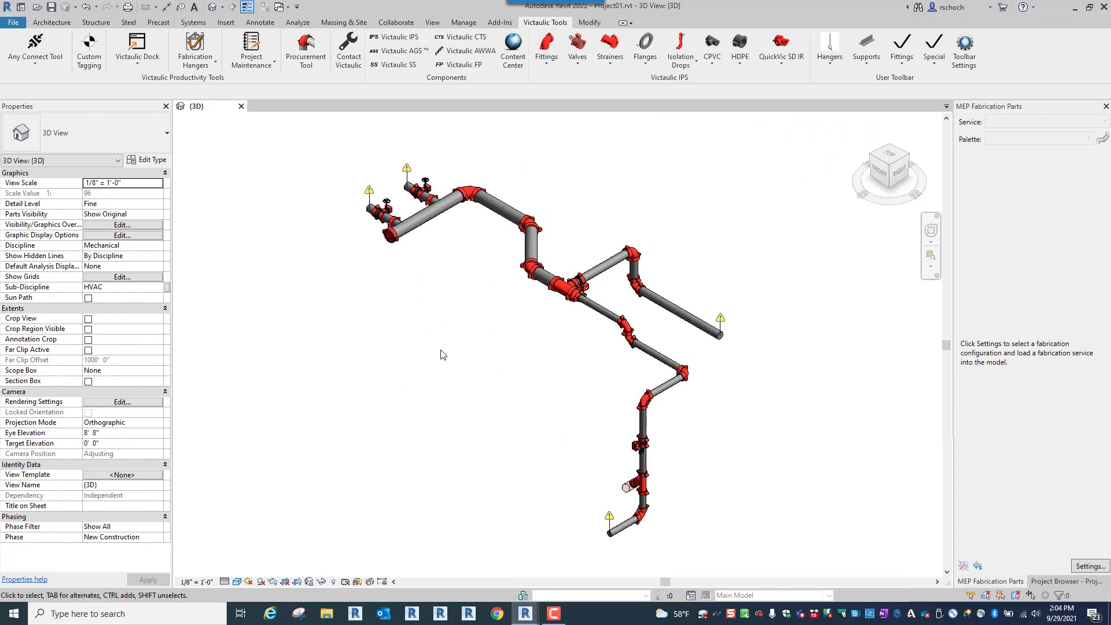